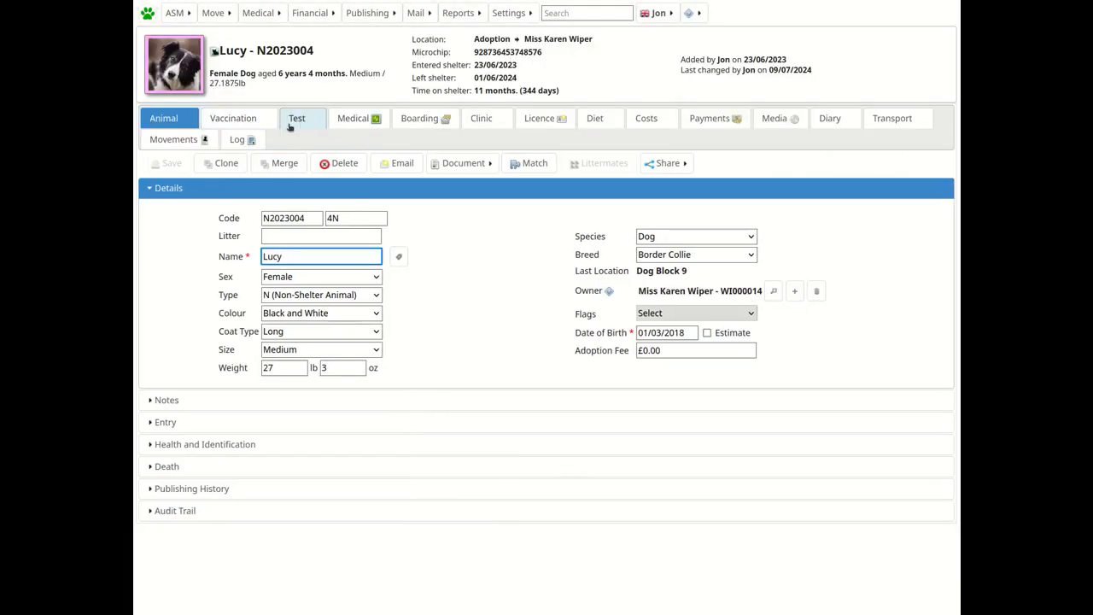
Open a new clinic appointment for Lucy, review who it can be assigned to, and cancel it.
{"action": "left_click", "coordinate": [482, 123]}
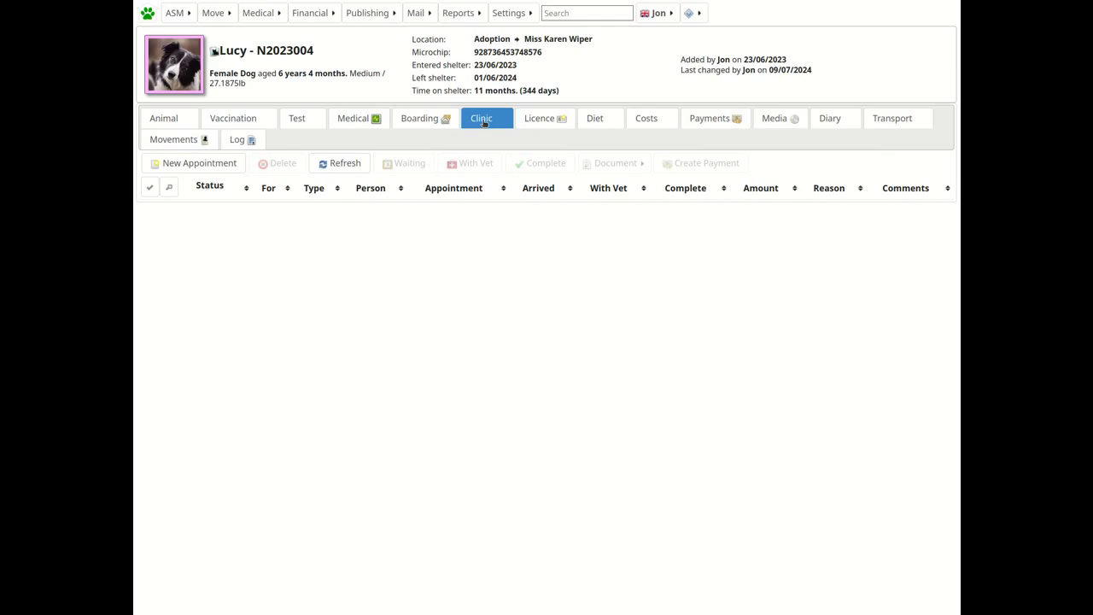
{"action": "left_click", "coordinate": [215, 165]}
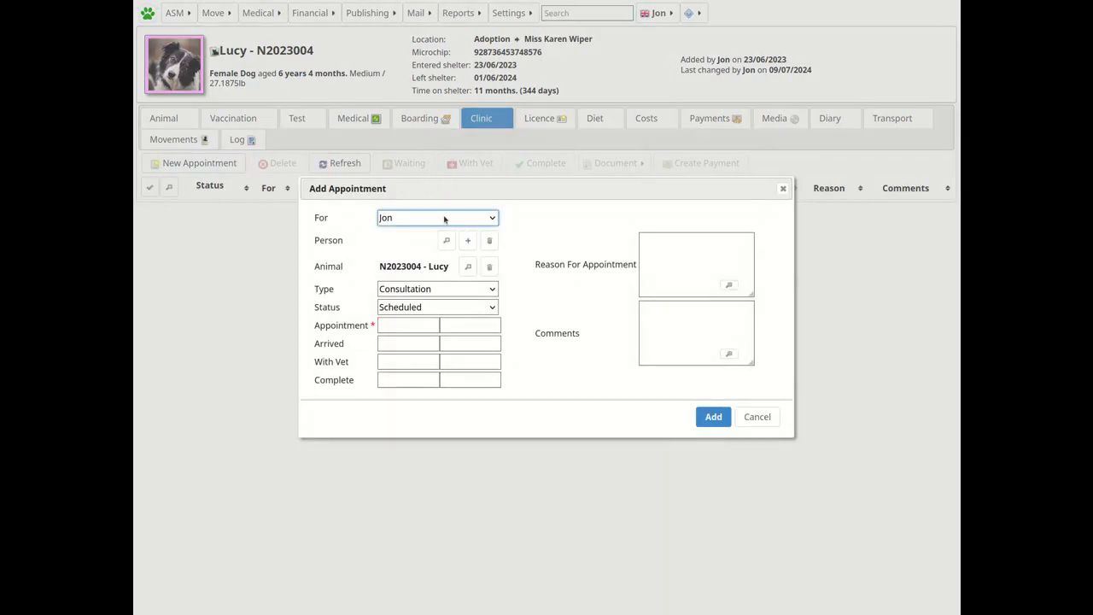
{"action": "left_click", "coordinate": [445, 218]}
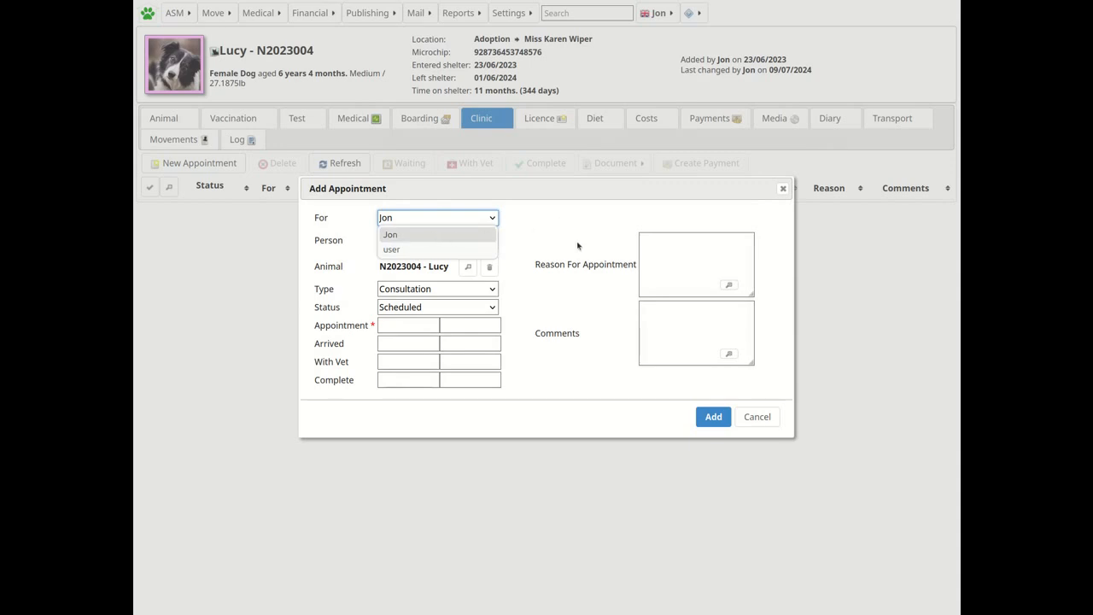
{"action": "left_click", "coordinate": [763, 415]}
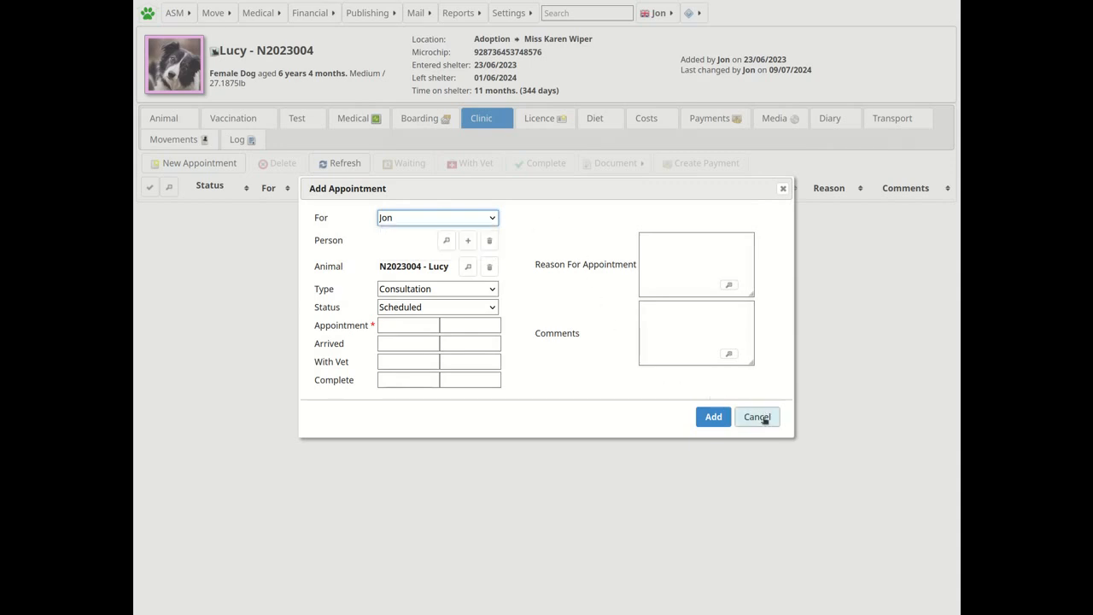
{"action": "left_click", "coordinate": [765, 419]}
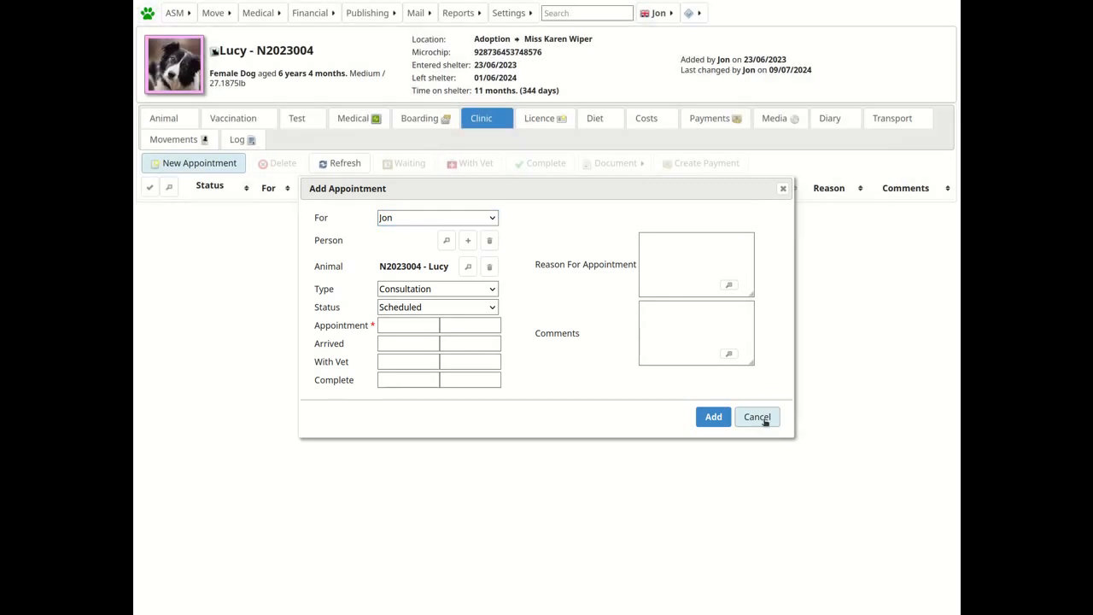
{"action": "left_click", "coordinate": [757, 416]}
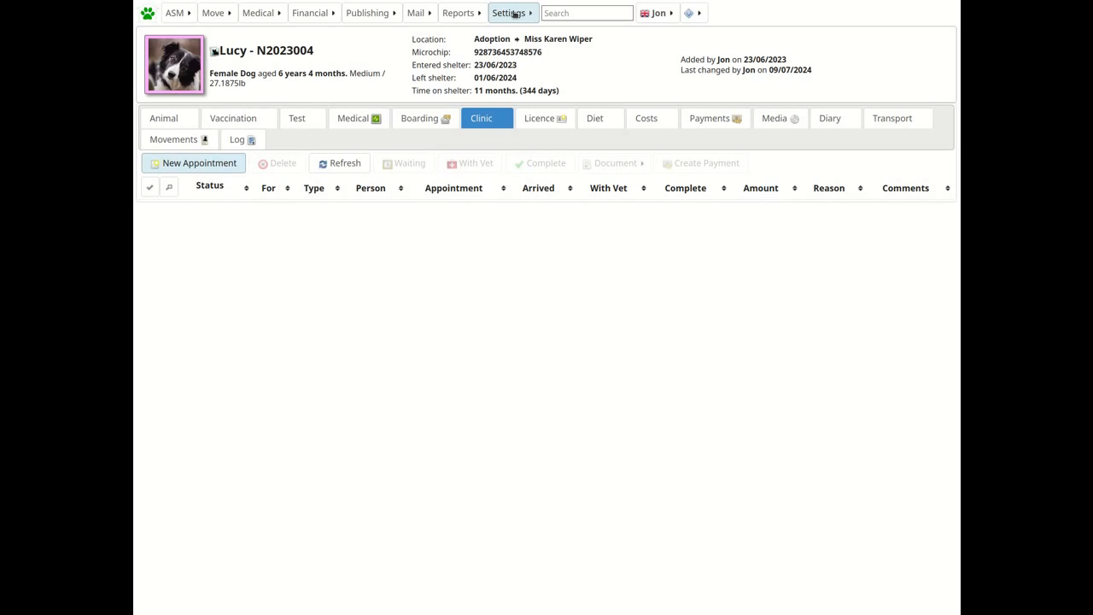
Review the system user accounts, then grant the Vet user role the View Consulting Room permission and save.
{"action": "left_click", "coordinate": [515, 13]}
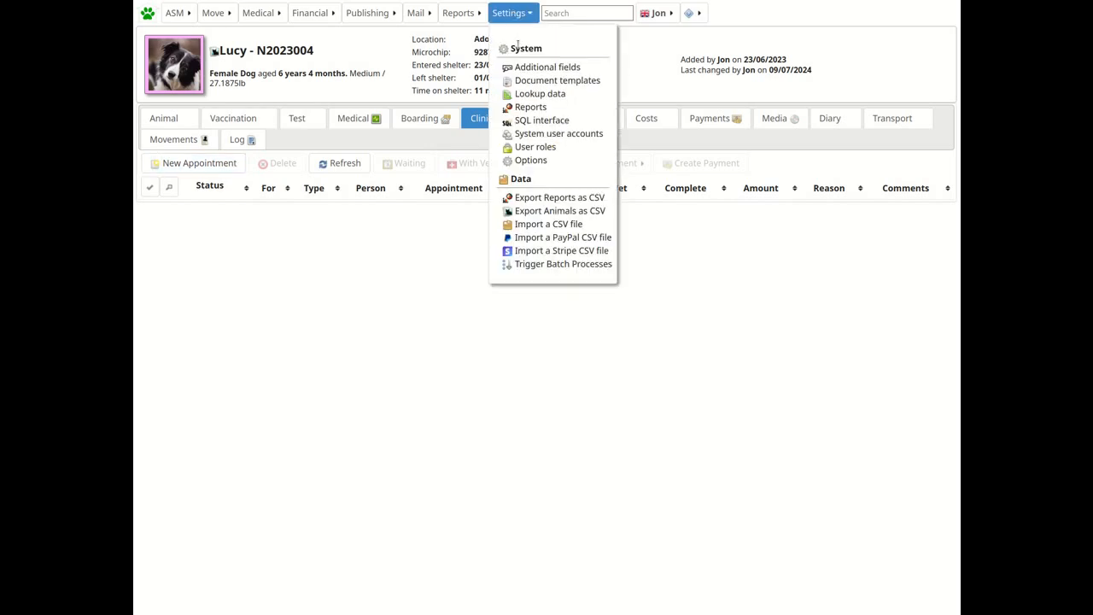
{"action": "left_click", "coordinate": [544, 134]}
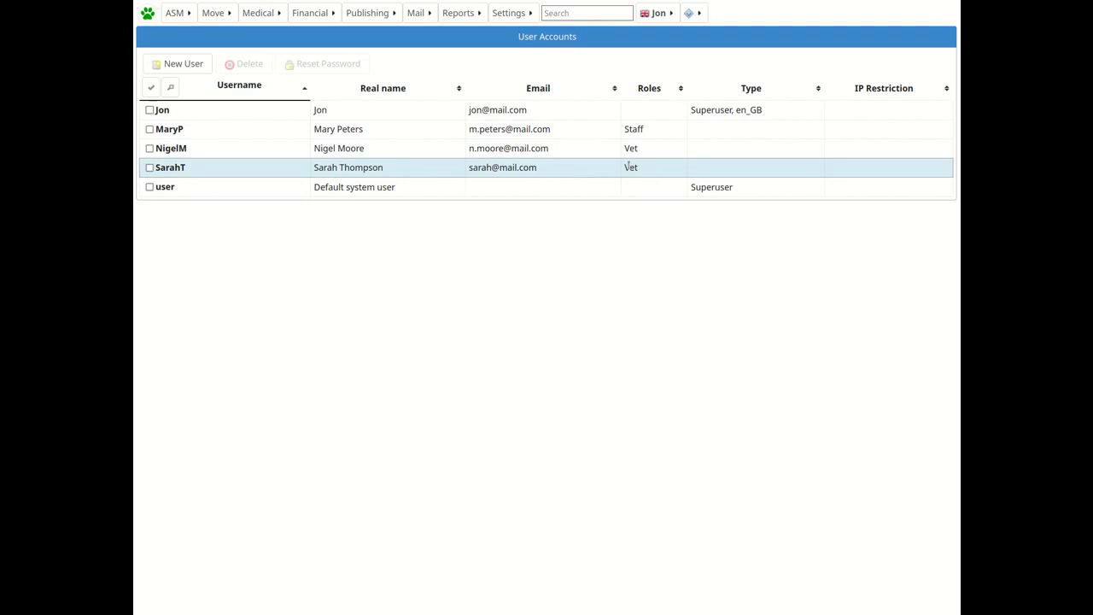
{"action": "left_click", "coordinate": [510, 13]}
{"action": "left_click", "coordinate": [537, 147]}
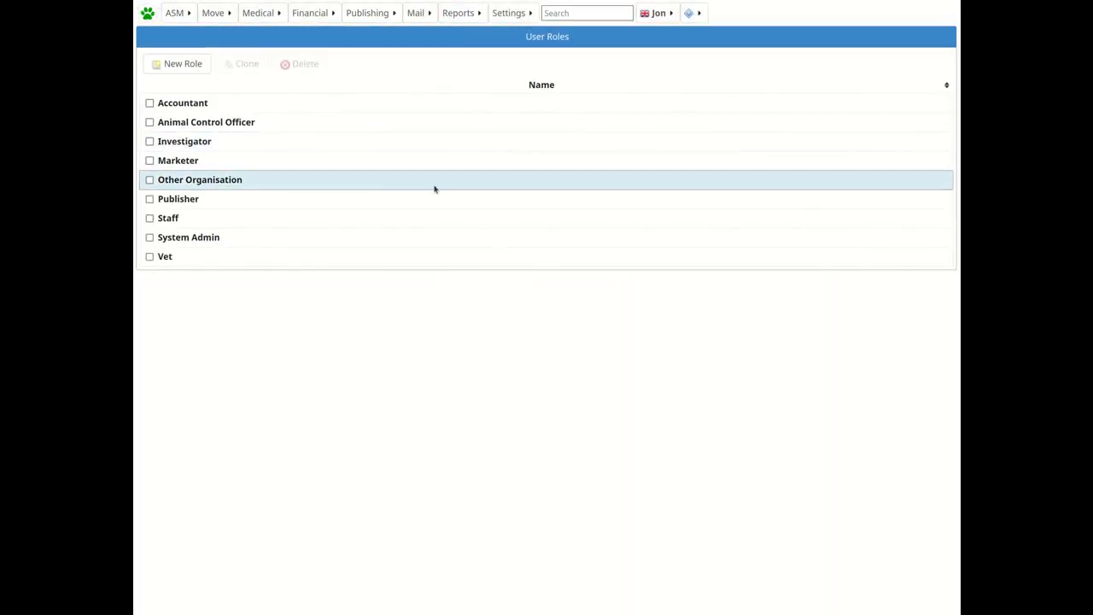
{"action": "left_click", "coordinate": [163, 259]}
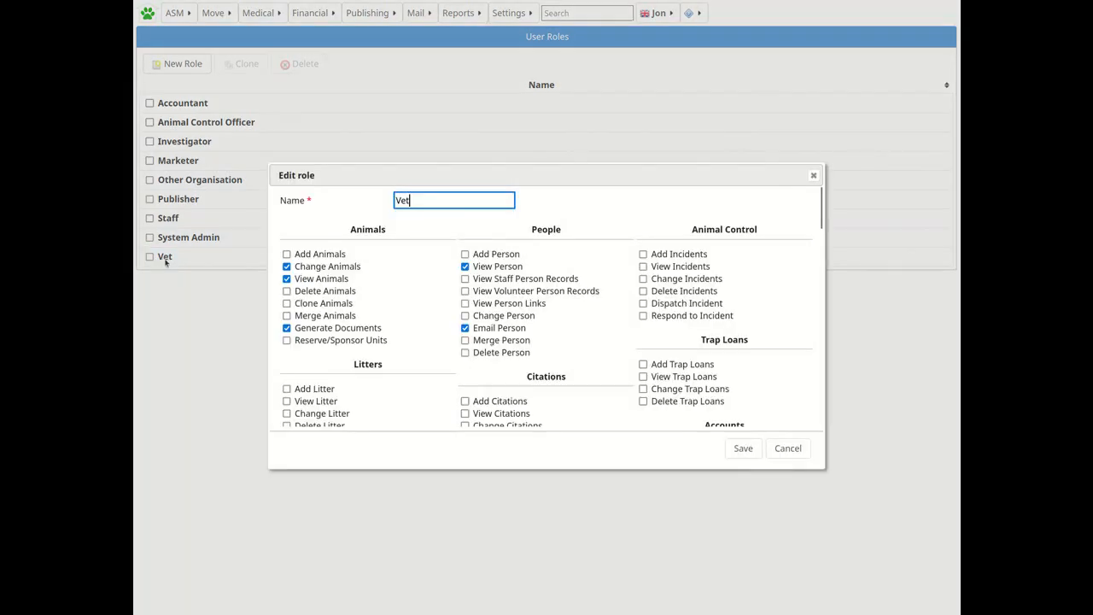
{"action": "scroll", "coordinate": [400, 328], "scroll_direction": "down", "scroll_amount": 5}
{"action": "scroll", "coordinate": [400, 328], "scroll_direction": "down", "scroll_amount": 2}
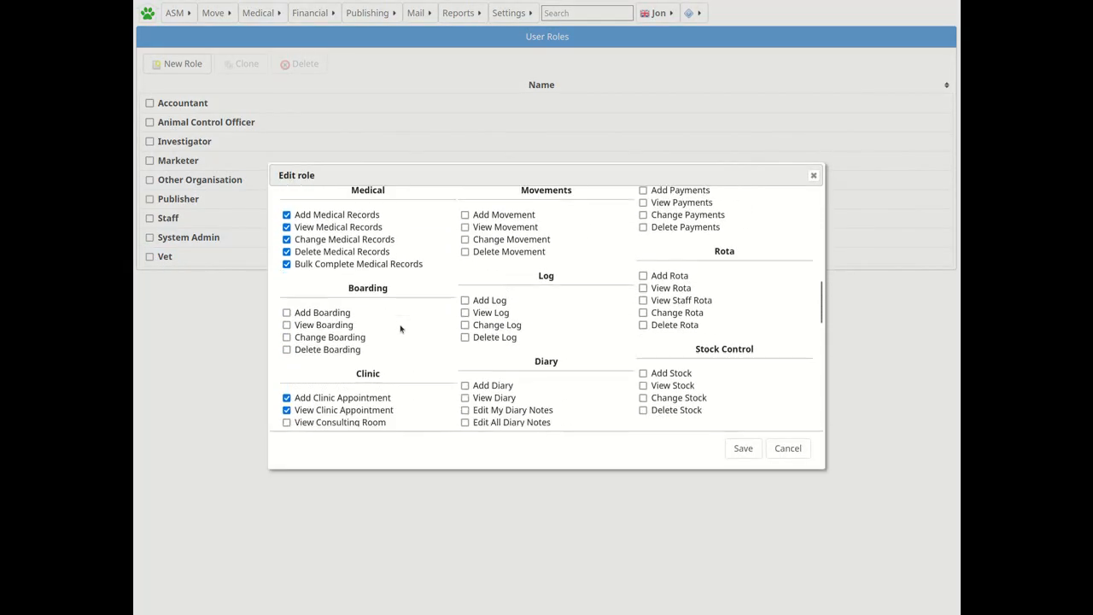
{"action": "scroll", "coordinate": [401, 328], "scroll_direction": "down", "scroll_amount": 2}
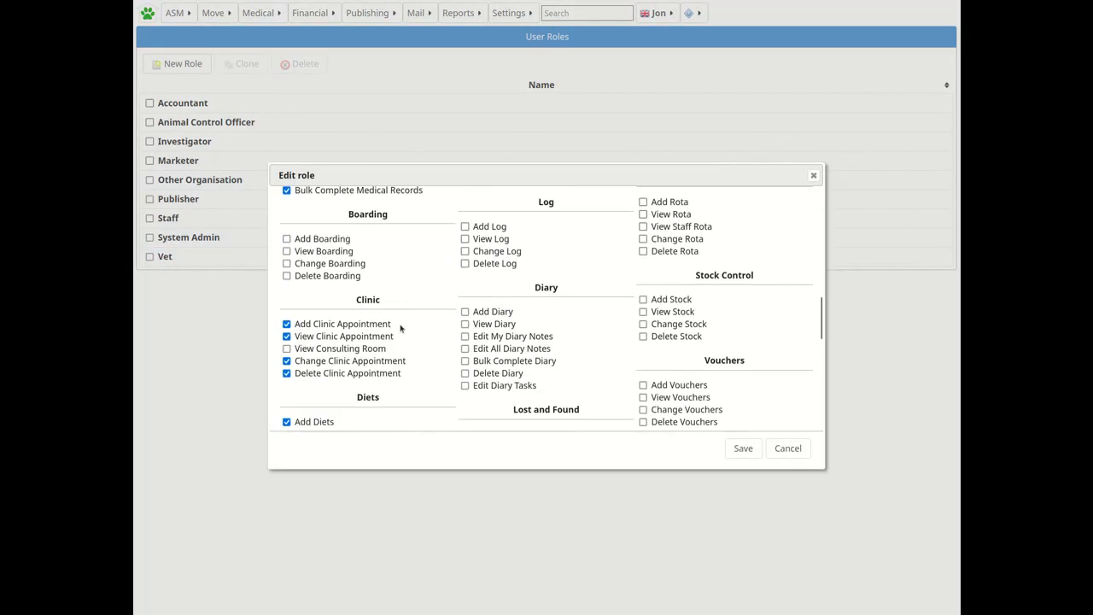
{"action": "left_click", "coordinate": [287, 350]}
{"action": "left_click", "coordinate": [738, 451]}
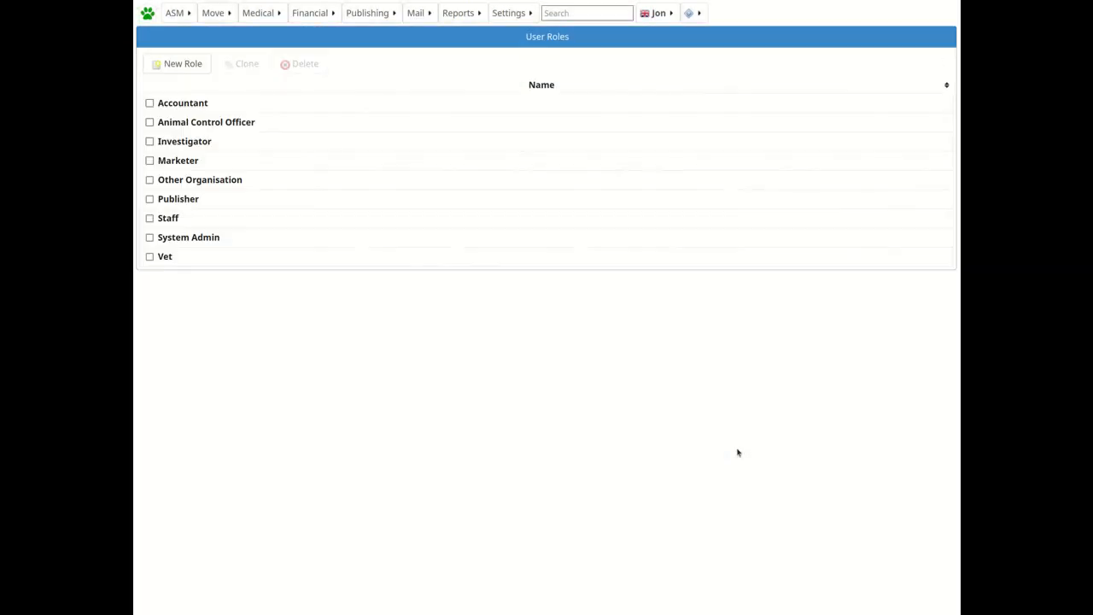
Reopen a new clinic appointment for Lucy to check the available assignees and appointment types, then cancel.
{"action": "left_click", "coordinate": [148, 13]}
{"action": "left_click", "coordinate": [248, 172]}
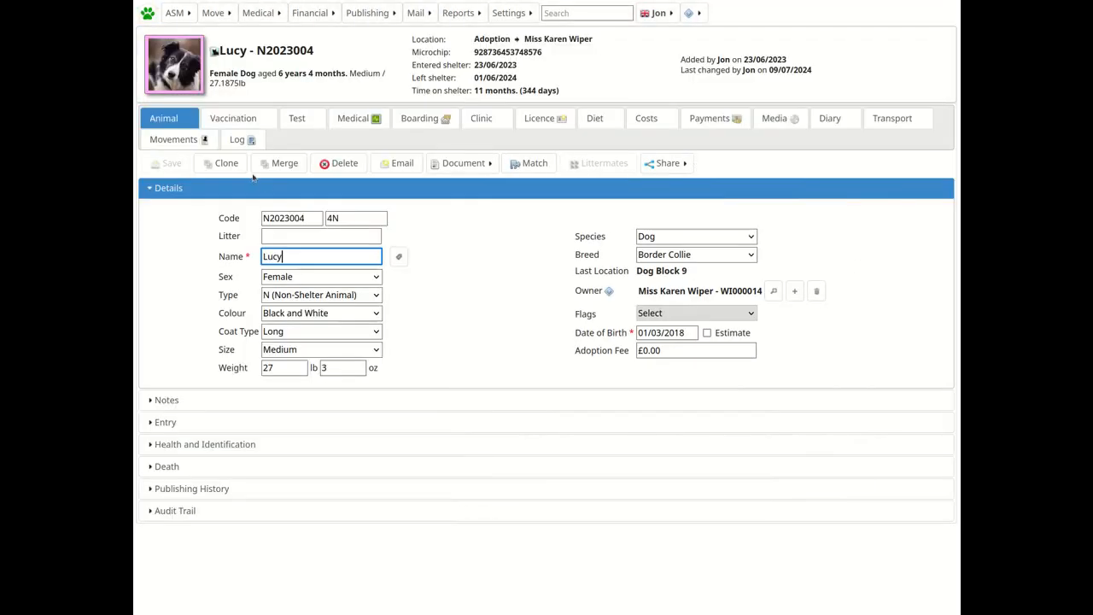
{"action": "left_click", "coordinate": [476, 125]}
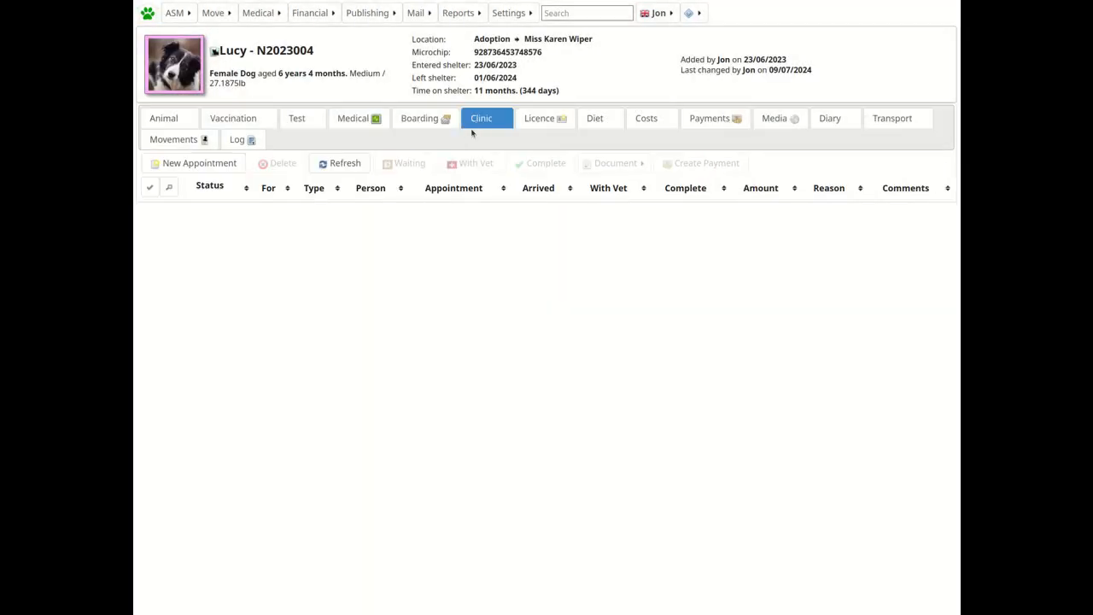
{"action": "left_click", "coordinate": [196, 163]}
{"action": "left_click", "coordinate": [453, 218]}
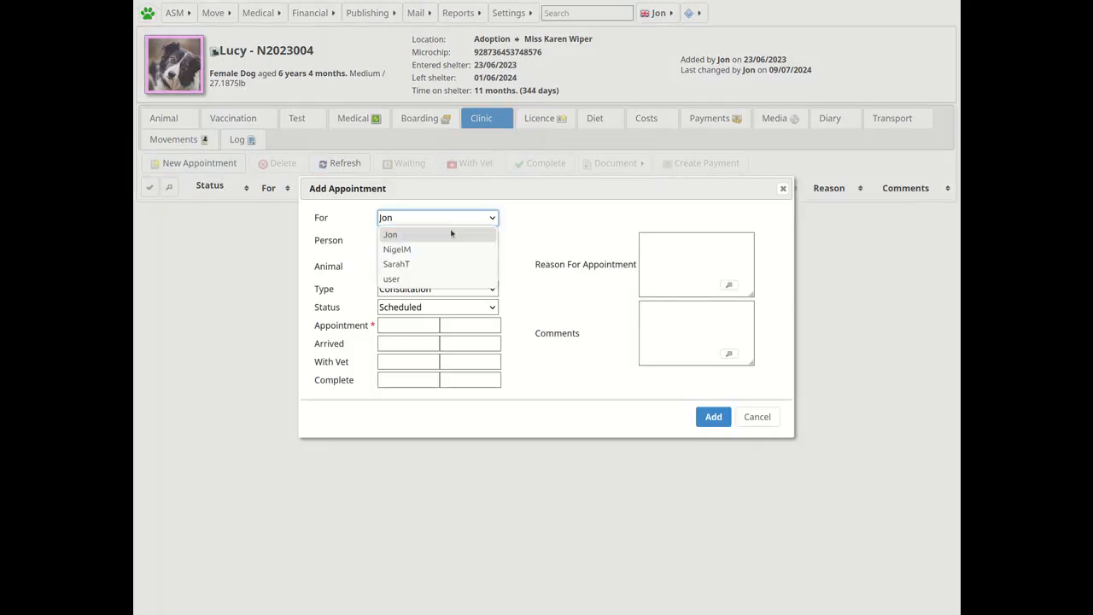
{"action": "left_click", "coordinate": [538, 228]}
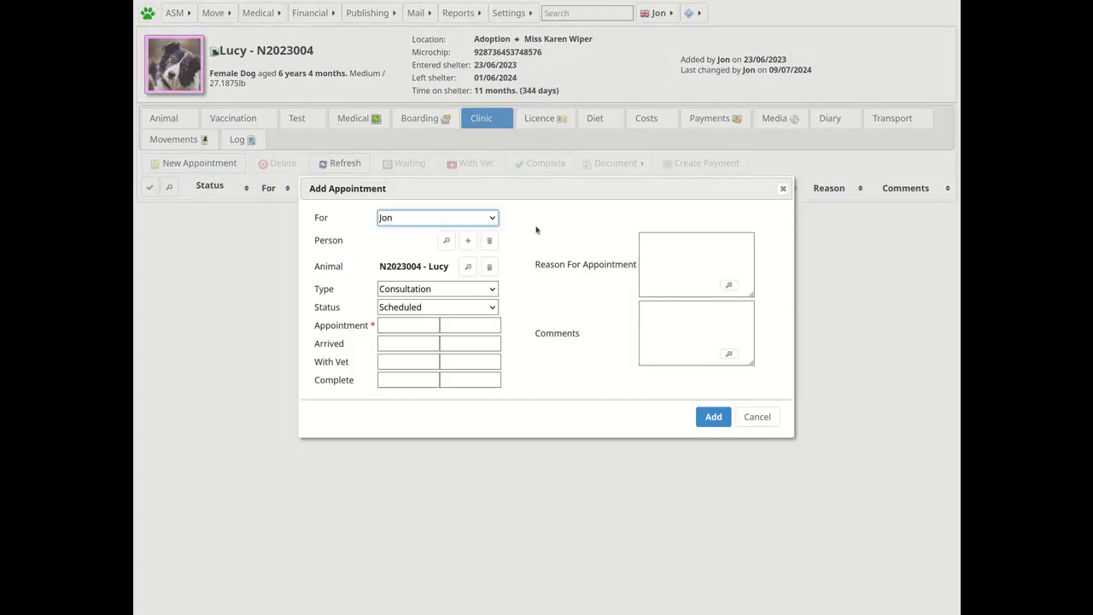
{"action": "left_click", "coordinate": [469, 294]}
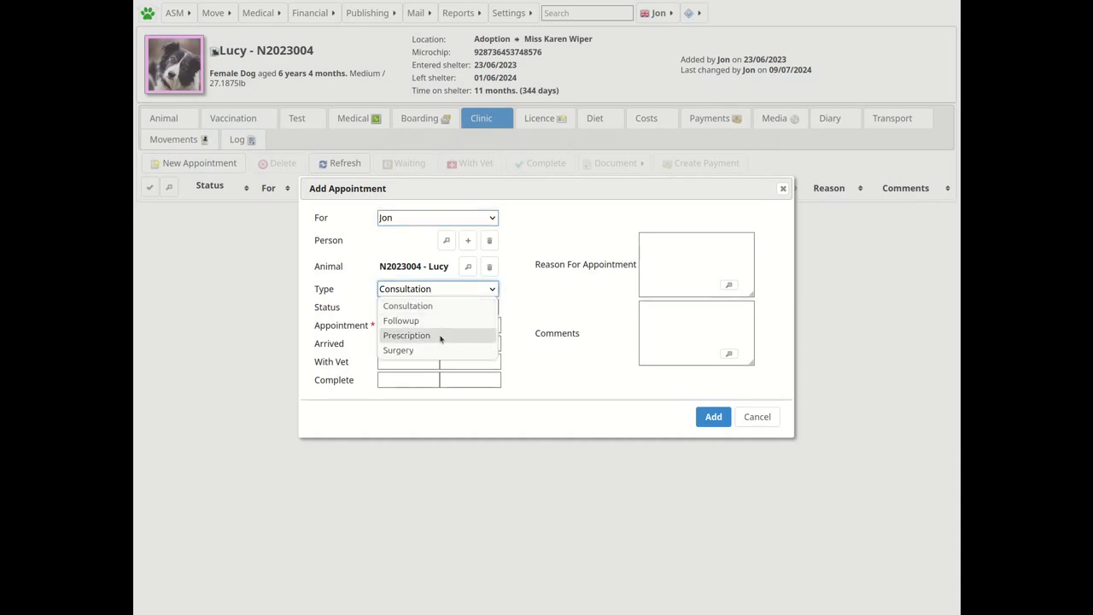
{"action": "left_click", "coordinate": [528, 278]}
{"action": "left_click", "coordinate": [751, 419]}
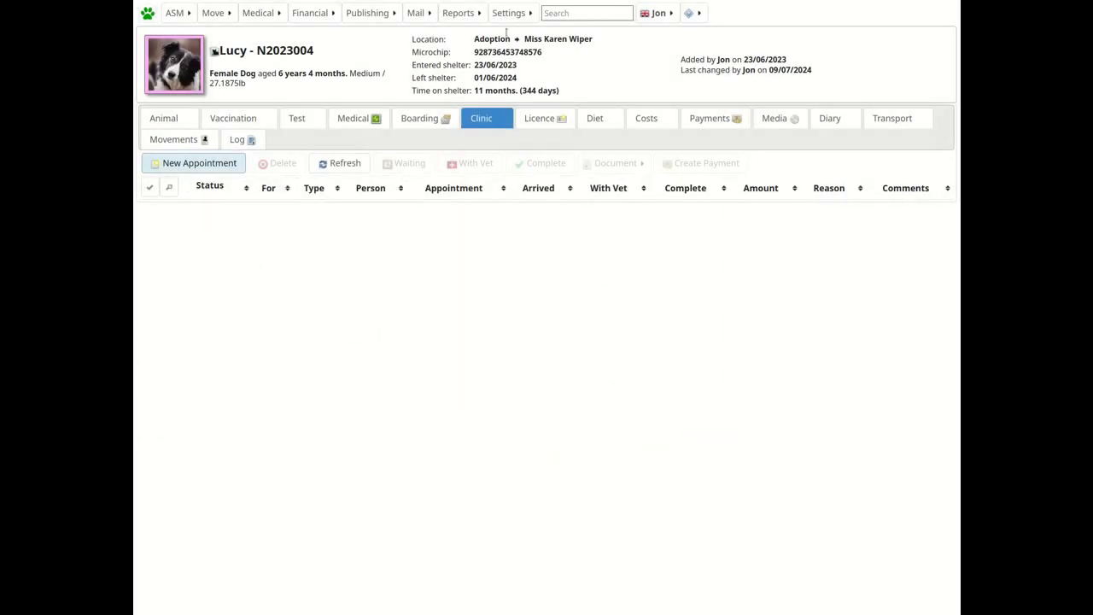
Add a clinic appointment type named Routine Check-Up to the lookup data.
{"action": "left_click", "coordinate": [508, 14]}
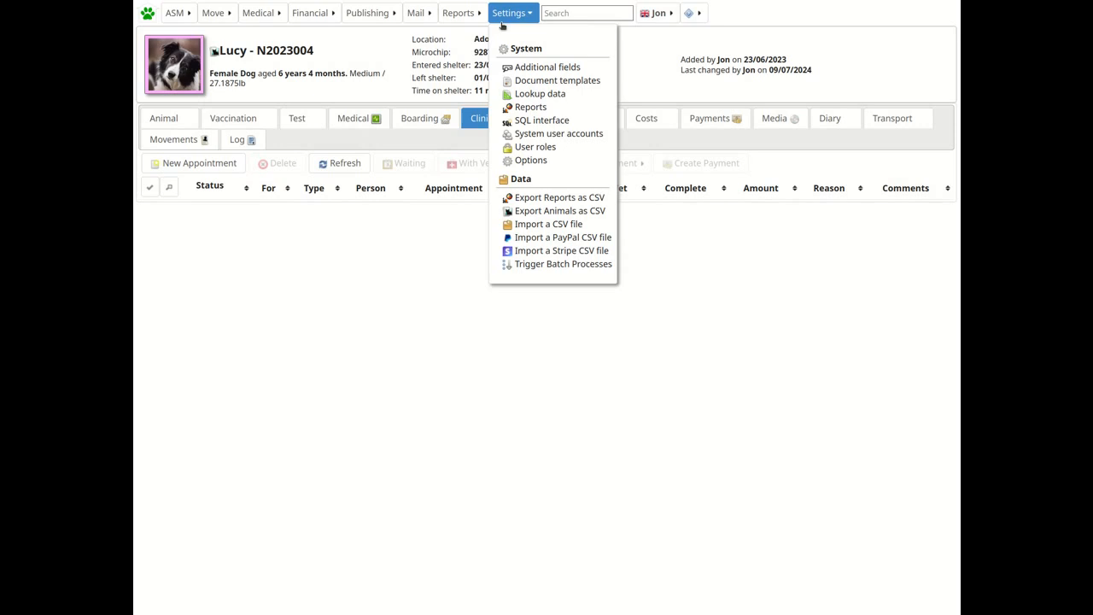
{"action": "left_click", "coordinate": [536, 94]}
{"action": "left_click", "coordinate": [850, 65]}
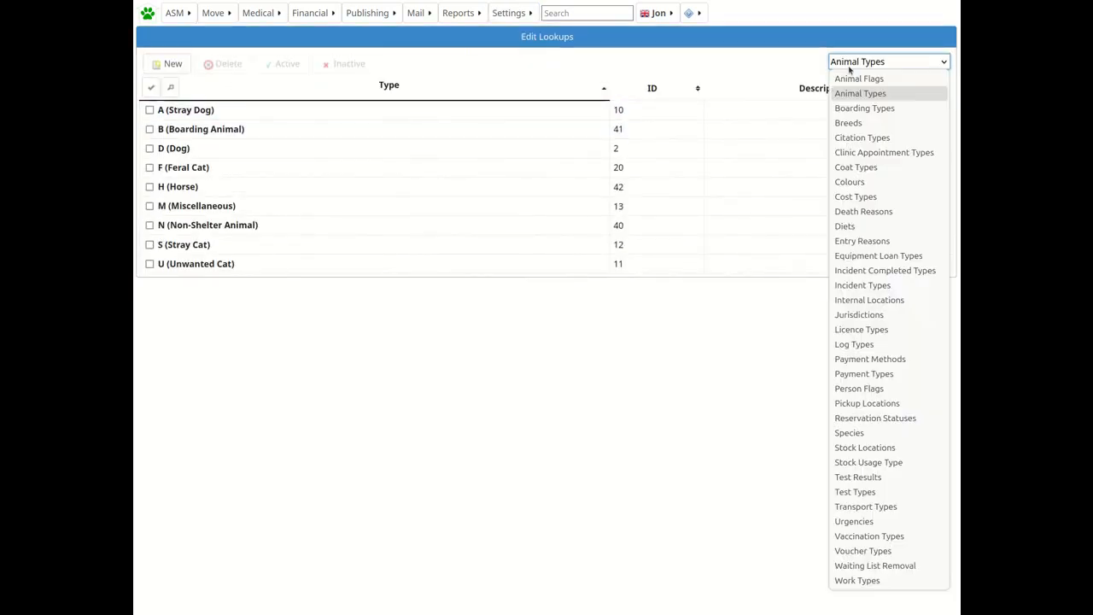
{"action": "left_click", "coordinate": [861, 152]}
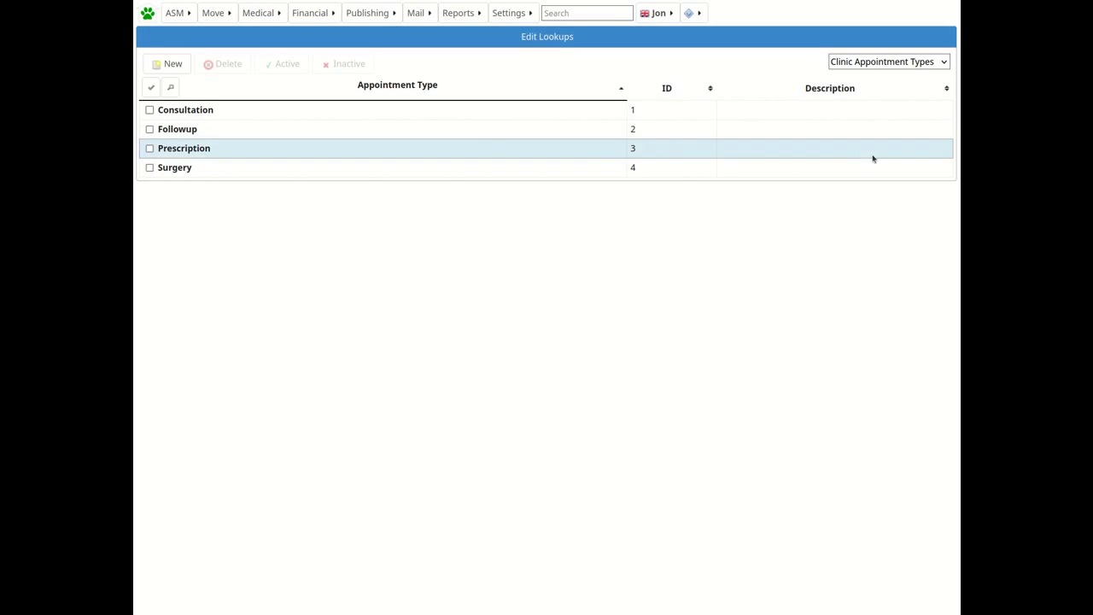
{"action": "left_click", "coordinate": [159, 68]}
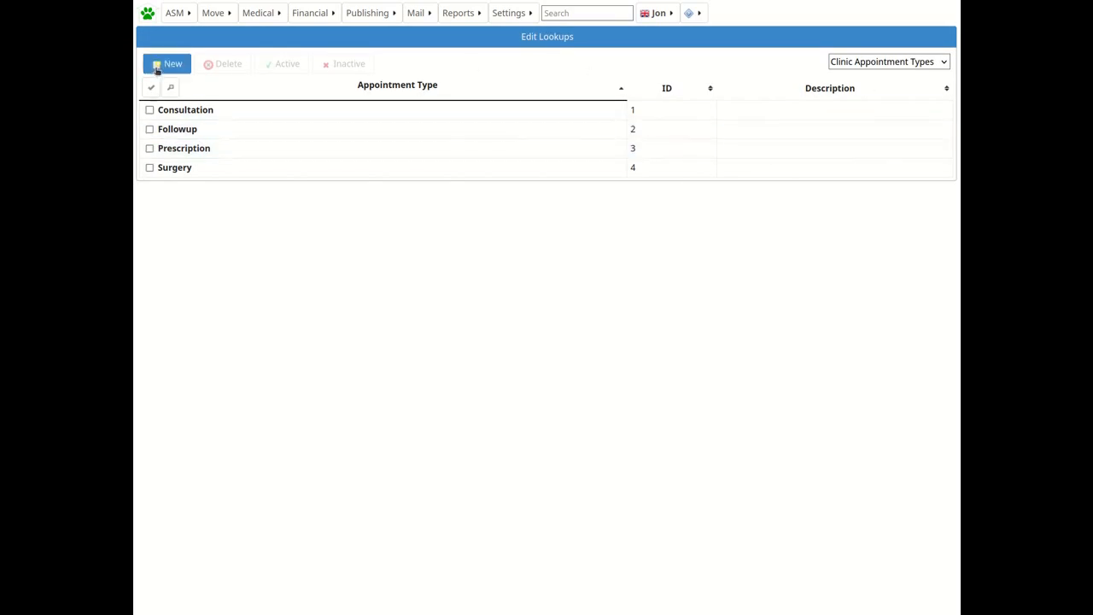
{"action": "type", "text": "Ro"}
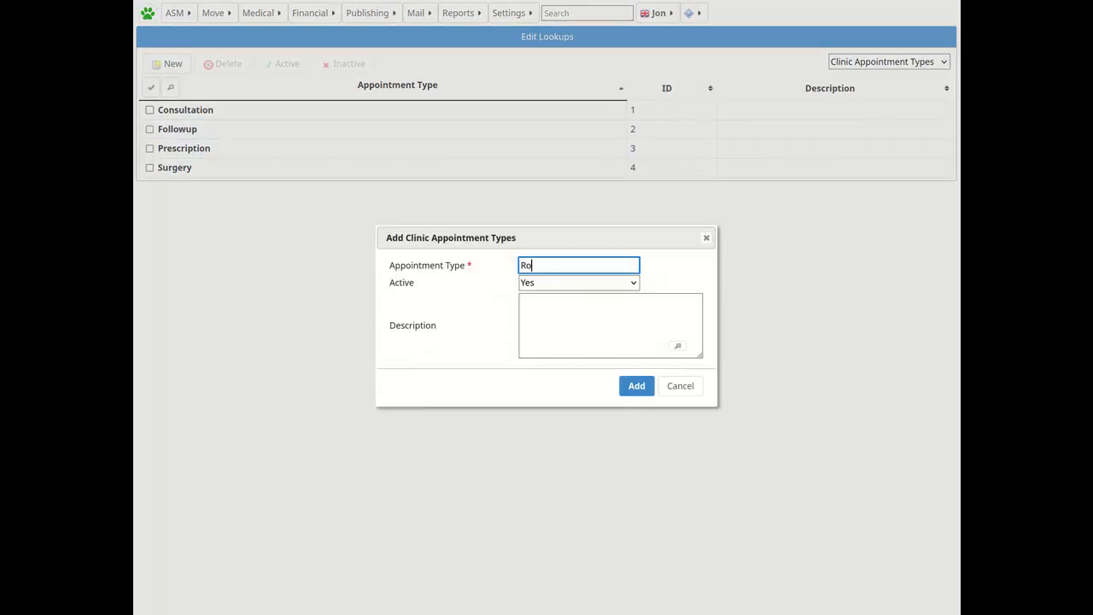
{"action": "type", "text": "utine Check-Up"}
{"action": "left_click", "coordinate": [637, 386]}
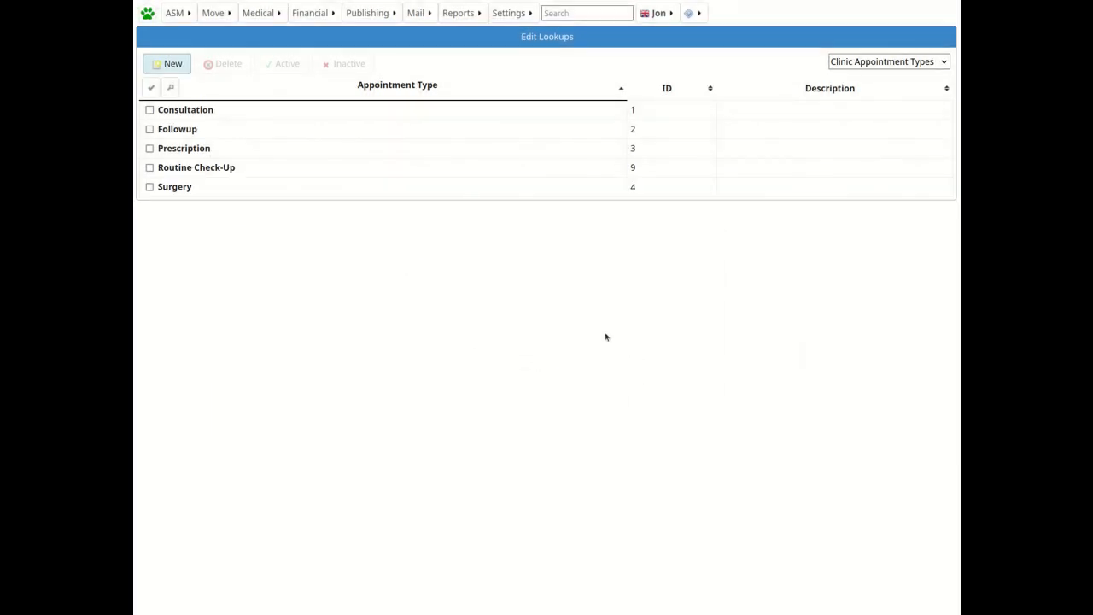
Set the default clinic appointment in the system options defaults to Routine Check-Up and save.
{"action": "left_click", "coordinate": [510, 13]}
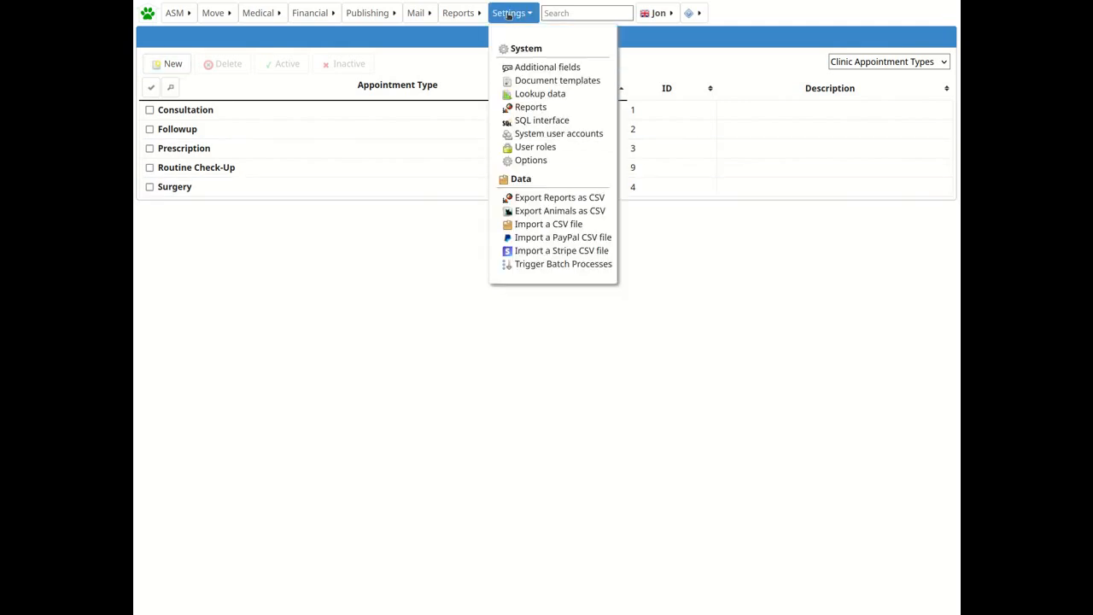
{"action": "left_click", "coordinate": [548, 161]}
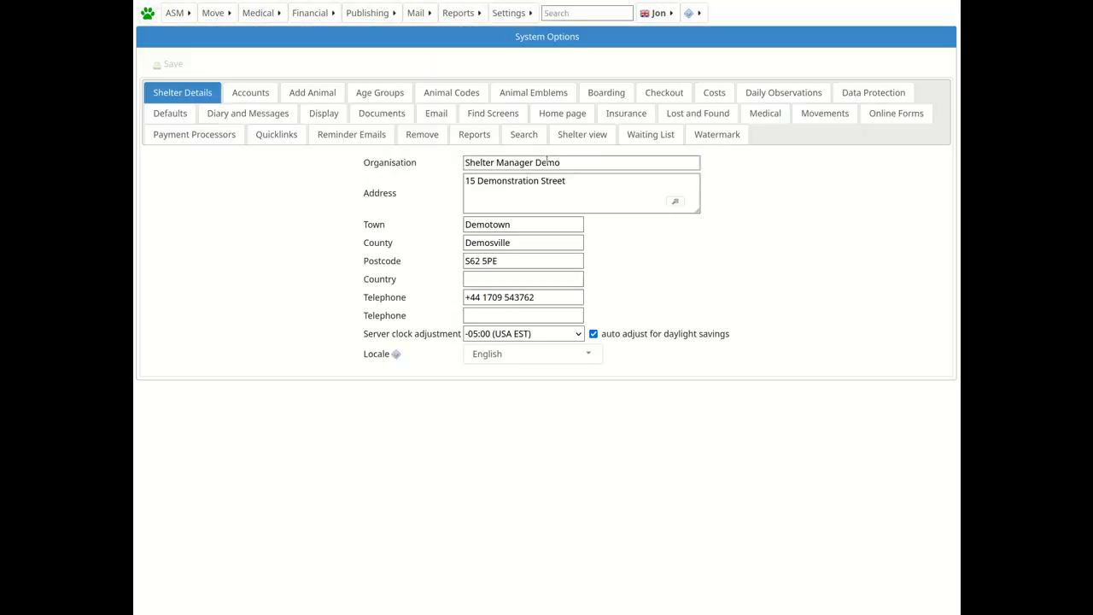
{"action": "left_click", "coordinate": [189, 113]}
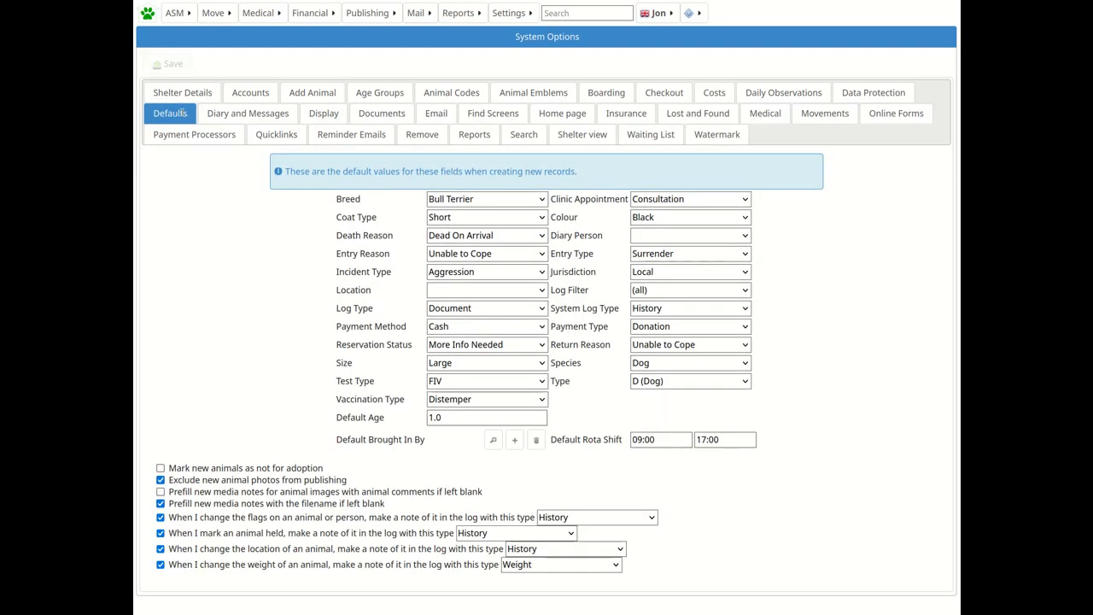
{"action": "left_click", "coordinate": [686, 200]}
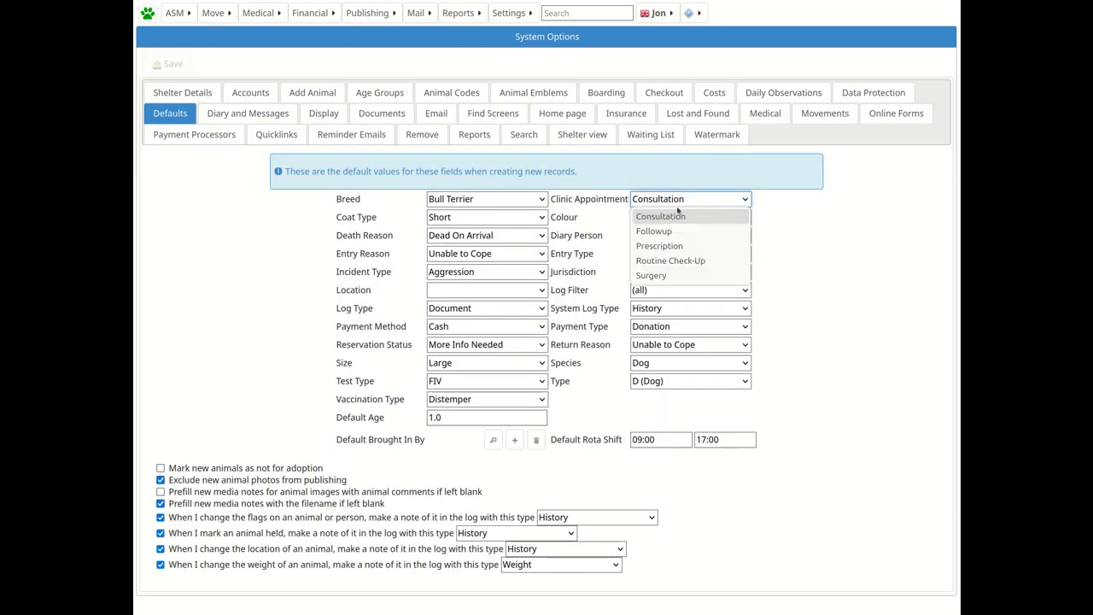
{"action": "left_click", "coordinate": [679, 262]}
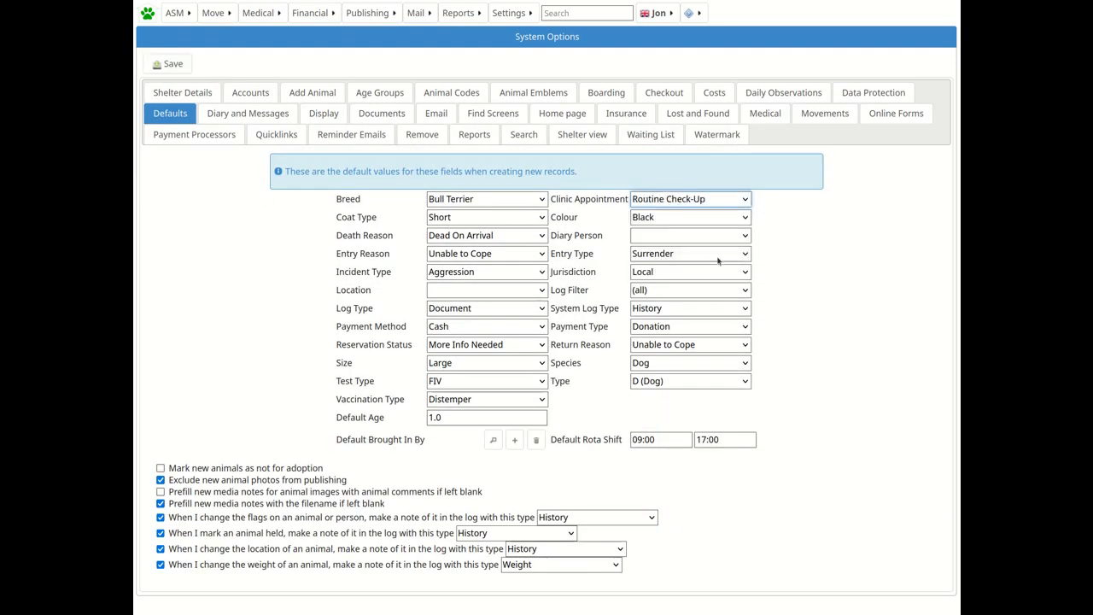
{"action": "left_click", "coordinate": [164, 66]}
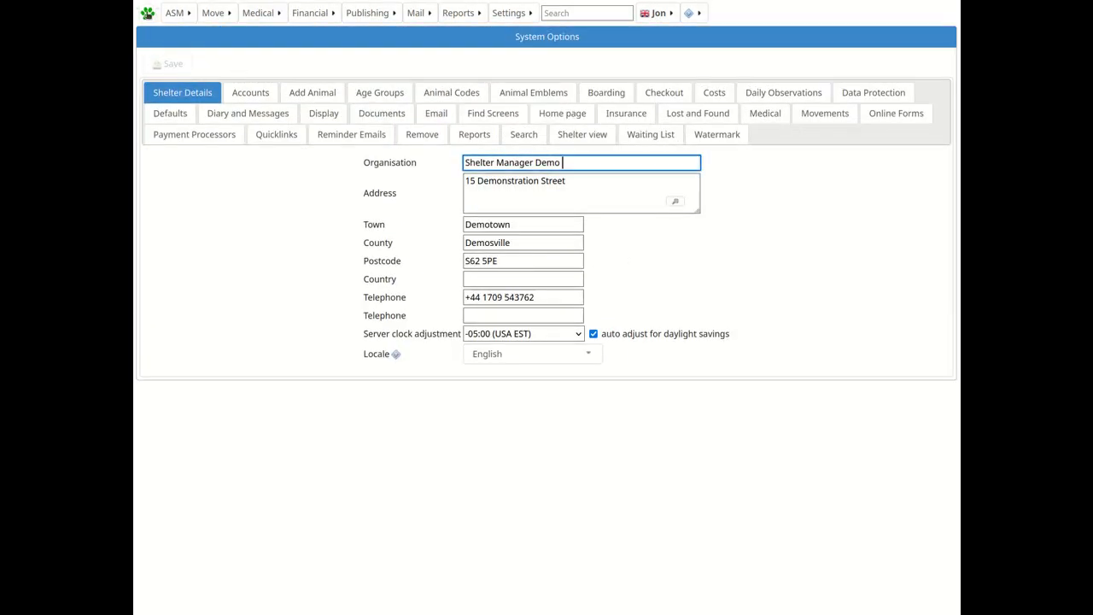
Open Lucy's clinic appointments, start a new appointment, and search for and select her adopter as the person.
{"action": "left_click", "coordinate": [149, 14]}
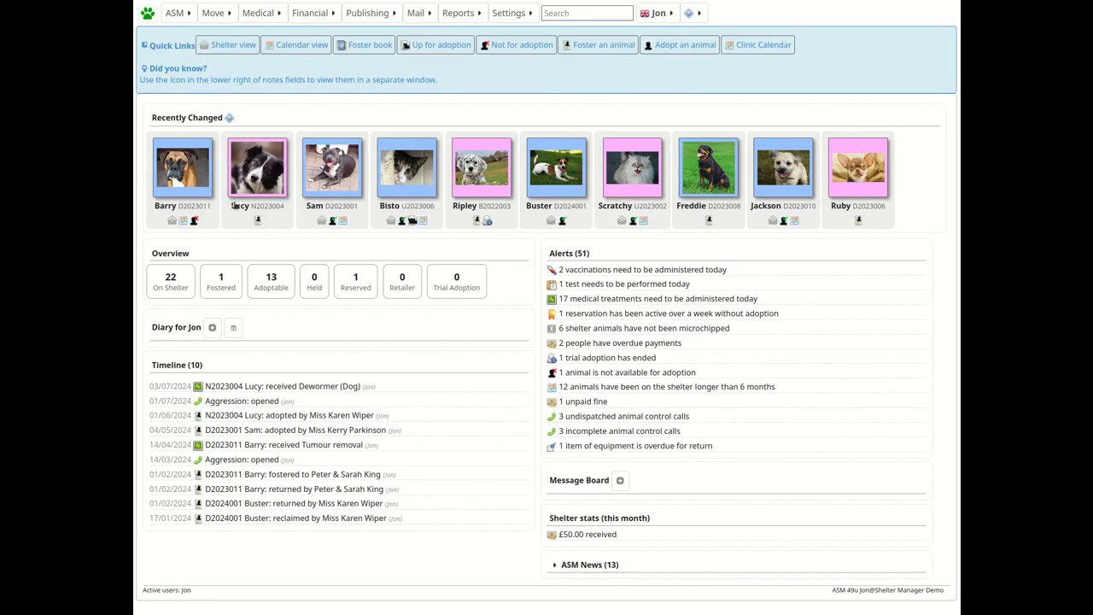
{"action": "left_click", "coordinate": [273, 169]}
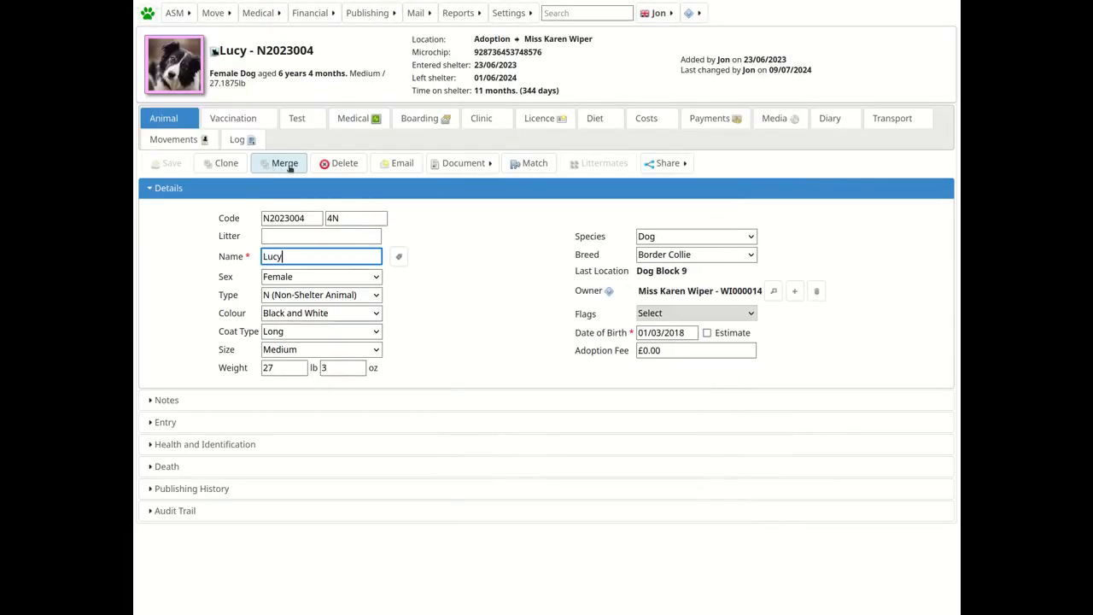
{"action": "left_click", "coordinate": [481, 118]}
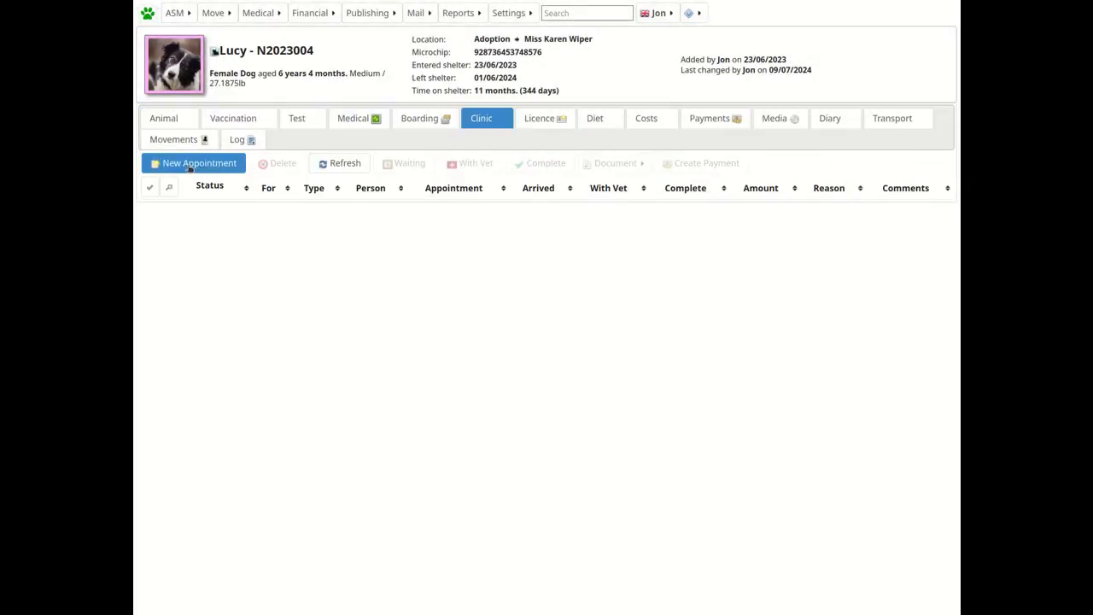
{"action": "left_click", "coordinate": [189, 165]}
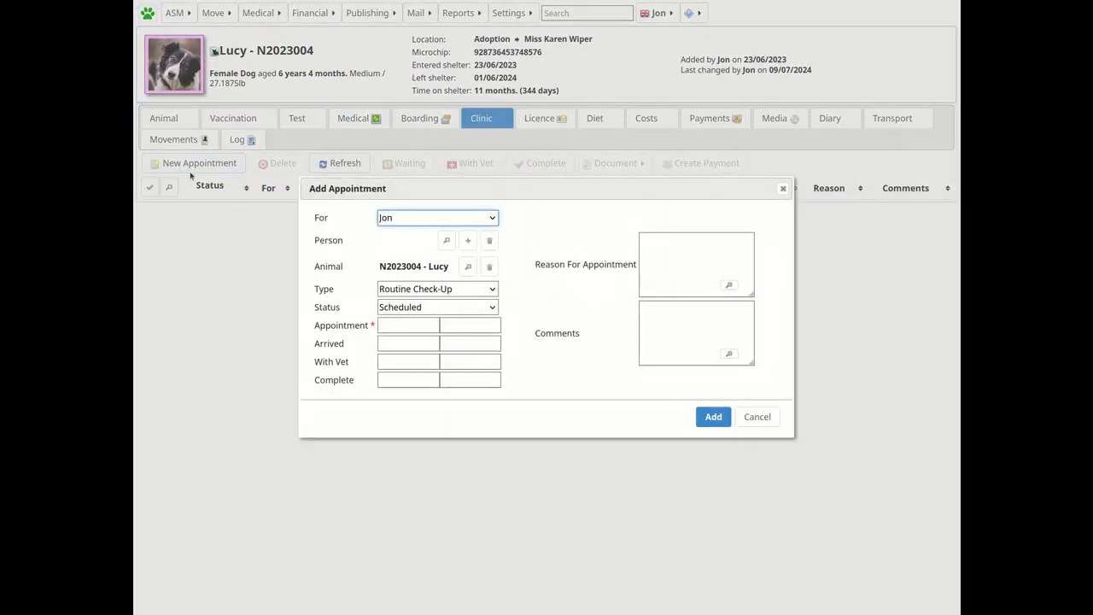
{"action": "left_click", "coordinate": [446, 242]}
{"action": "type", "text": "wiper"}
{"action": "key", "text": "Return"}
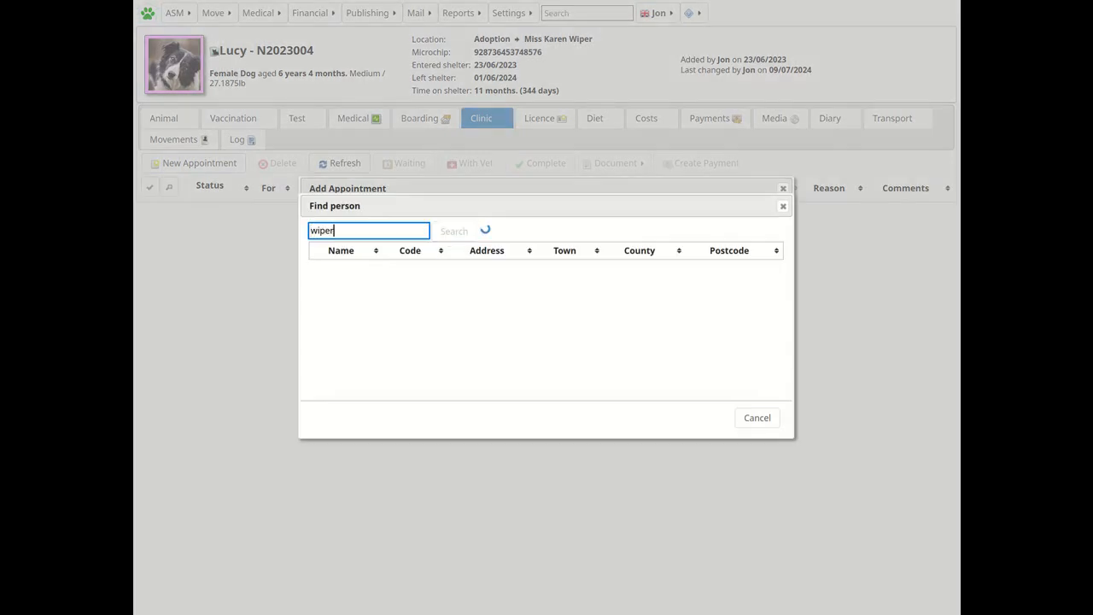
{"action": "left_click", "coordinate": [350, 277]}
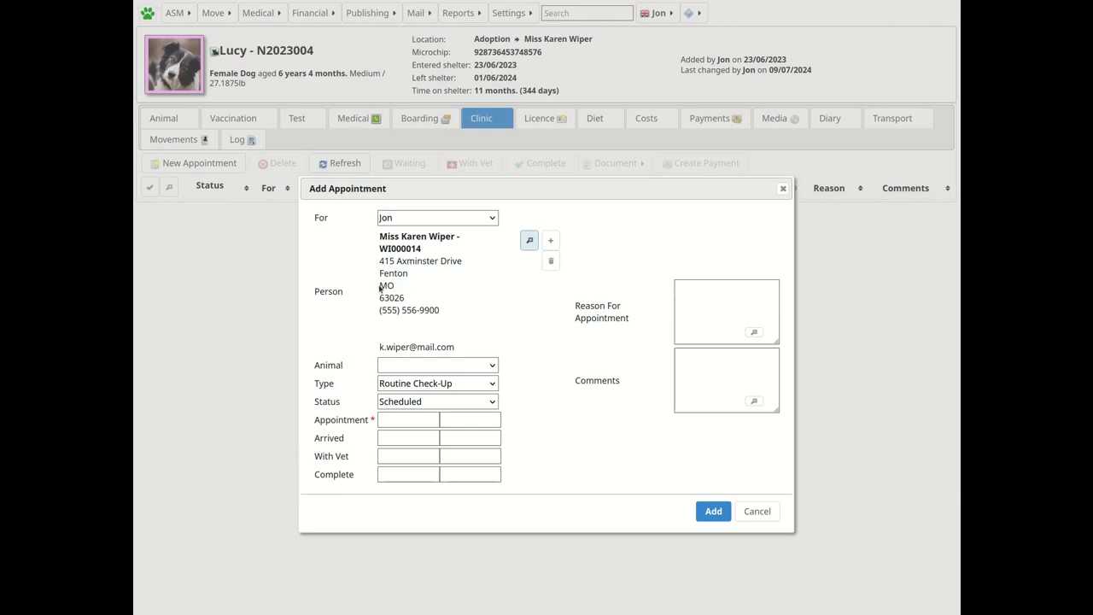
Set the appointment's animal to Lucy, status Scheduled, date 11/07/2024 with the current time, and add it.
{"action": "left_click", "coordinate": [462, 369]}
{"action": "left_click", "coordinate": [442, 384]}
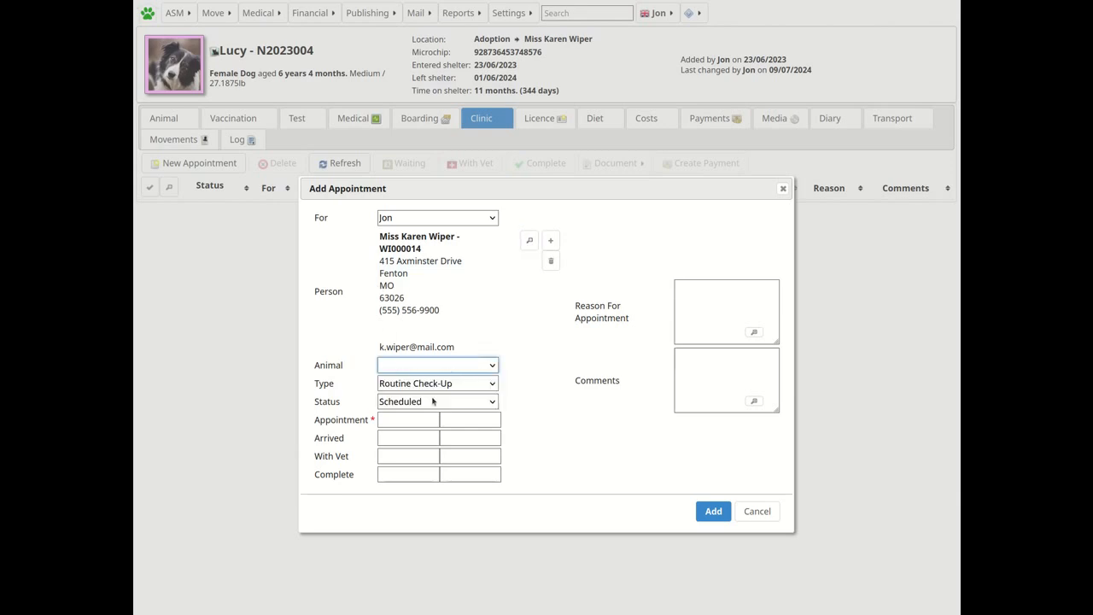
{"action": "left_click", "coordinate": [428, 406]}
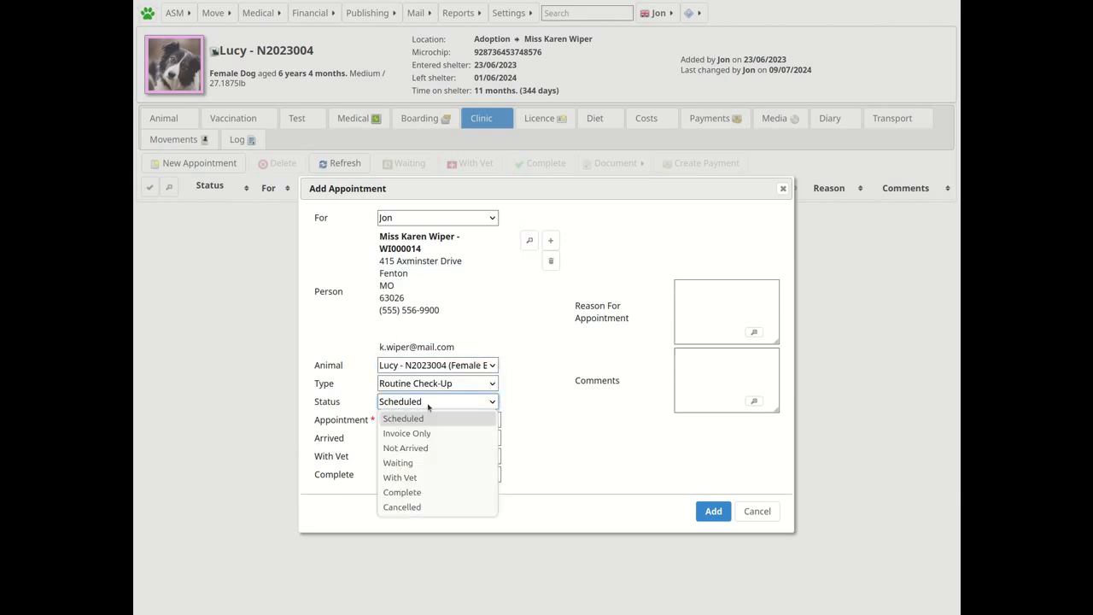
{"action": "left_click", "coordinate": [427, 417]}
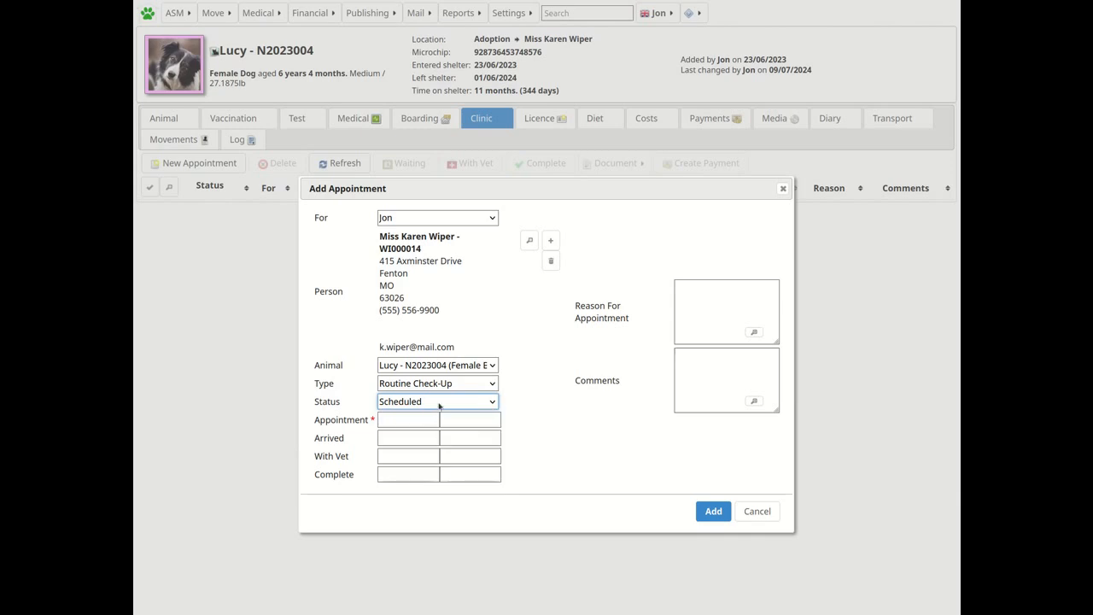
{"action": "left_click", "coordinate": [398, 422]}
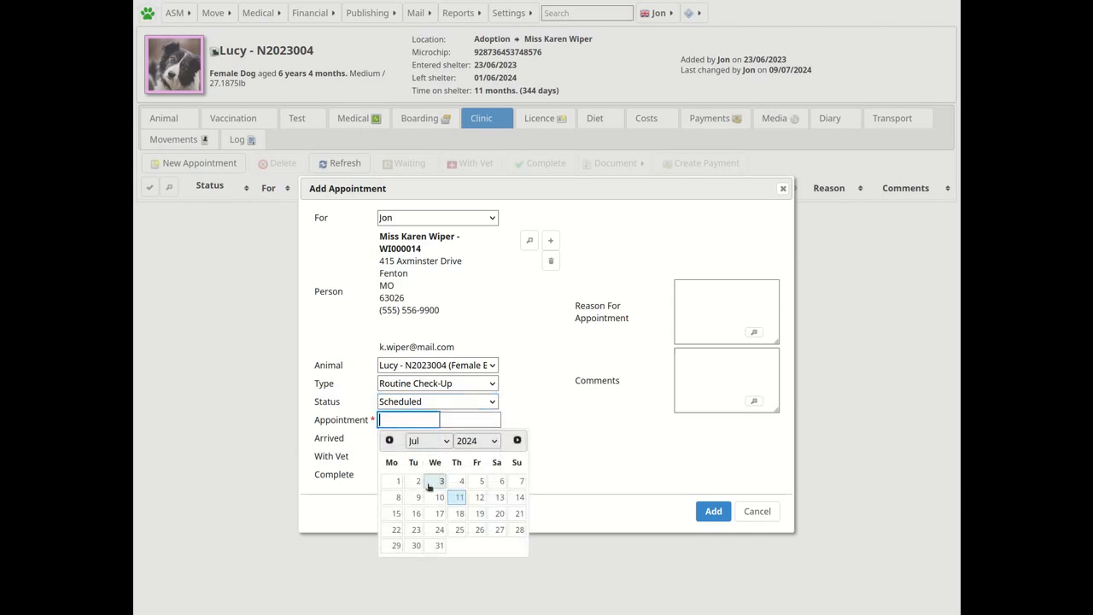
{"action": "left_click", "coordinate": [458, 498]}
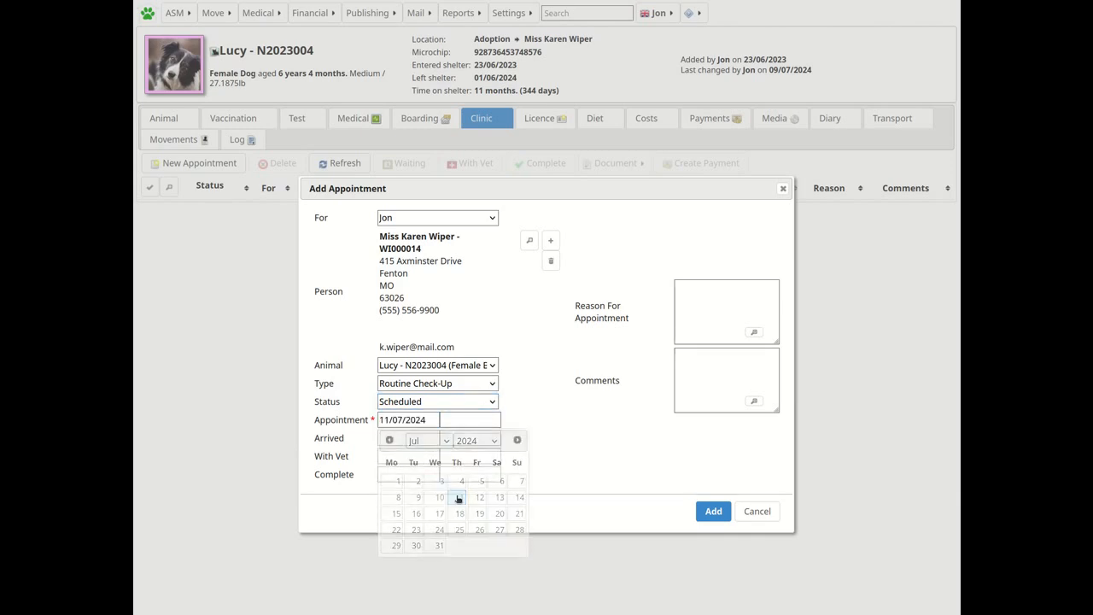
{"action": "left_click", "coordinate": [458, 422]}
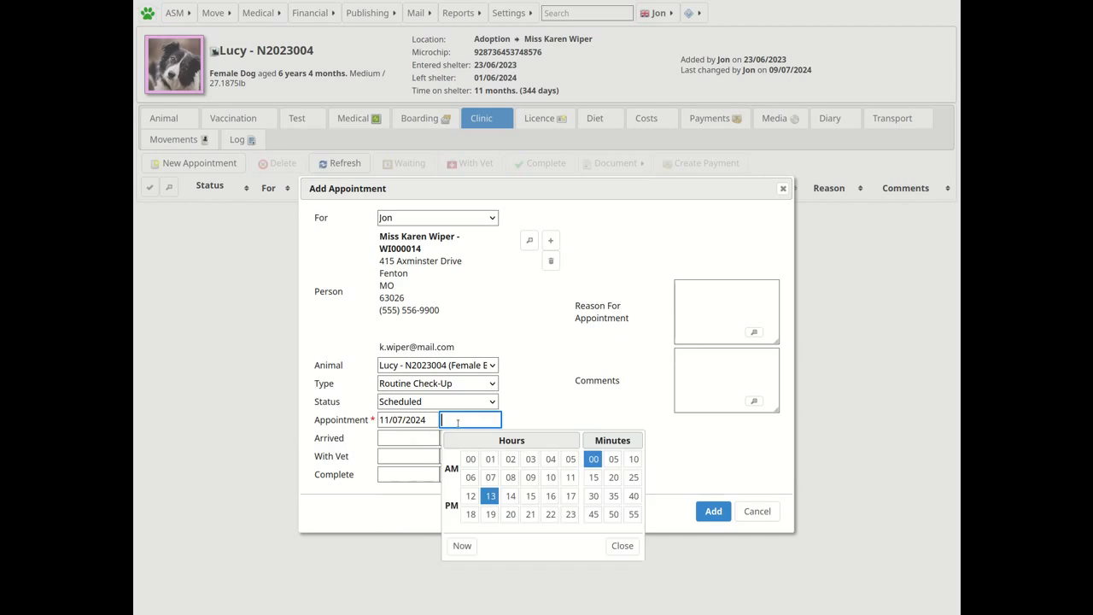
{"action": "left_click", "coordinate": [462, 546]}
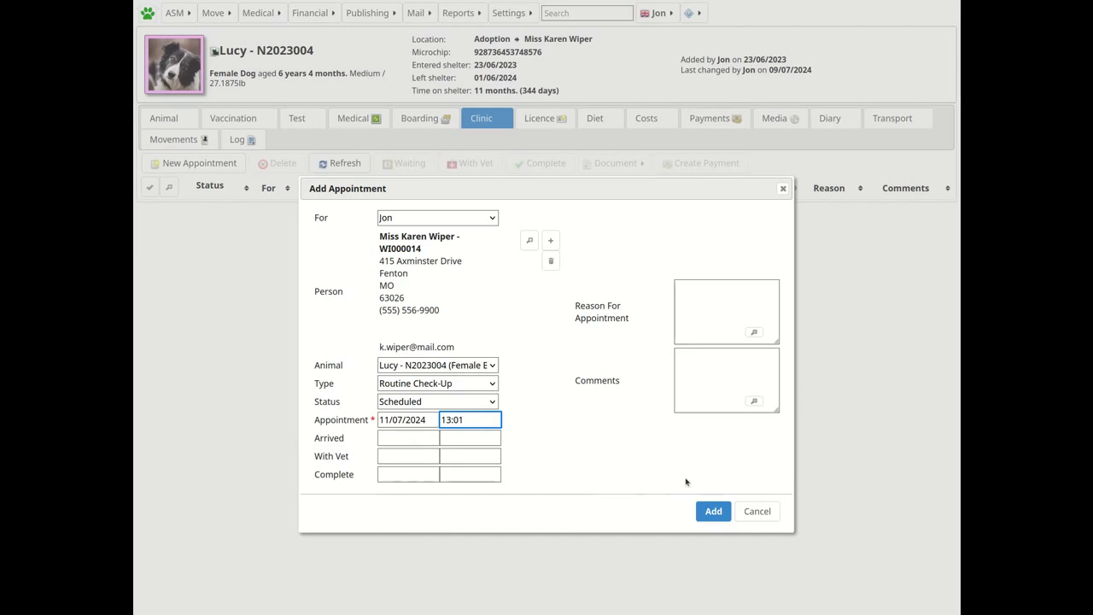
{"action": "left_click", "coordinate": [712, 510]}
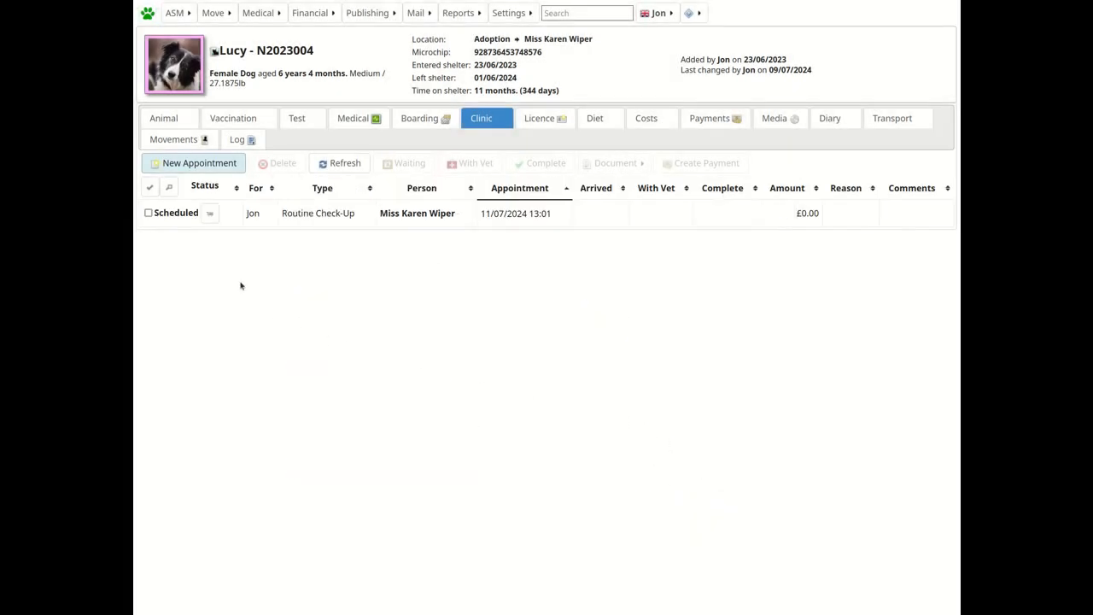
Review the new appointment in the clinic calendar in month, day and week views, then open it.
{"action": "left_click", "coordinate": [148, 213]}
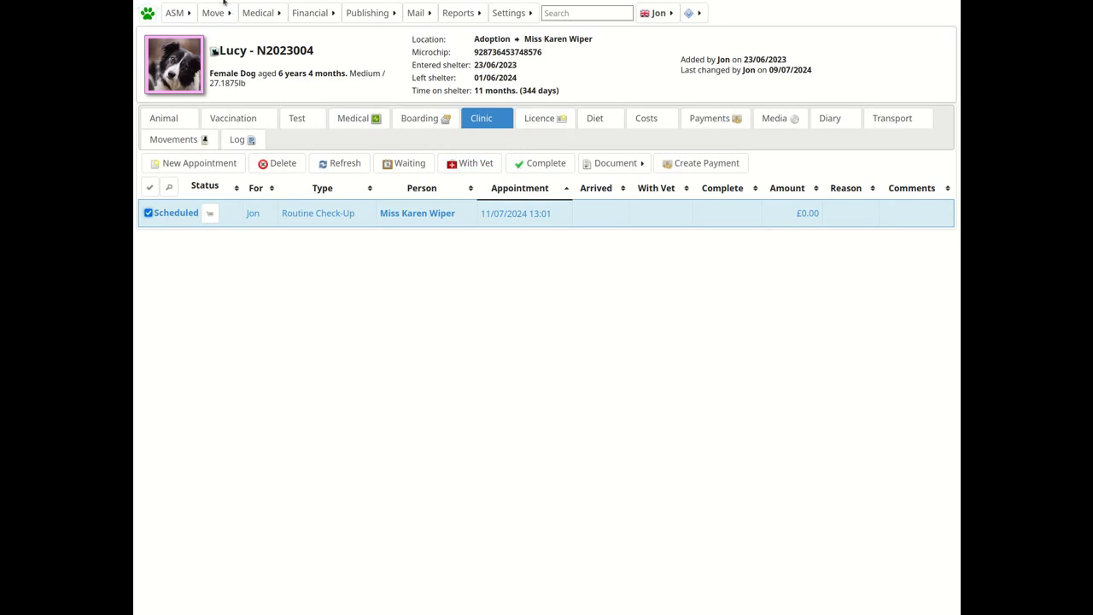
{"action": "left_click", "coordinate": [253, 13]}
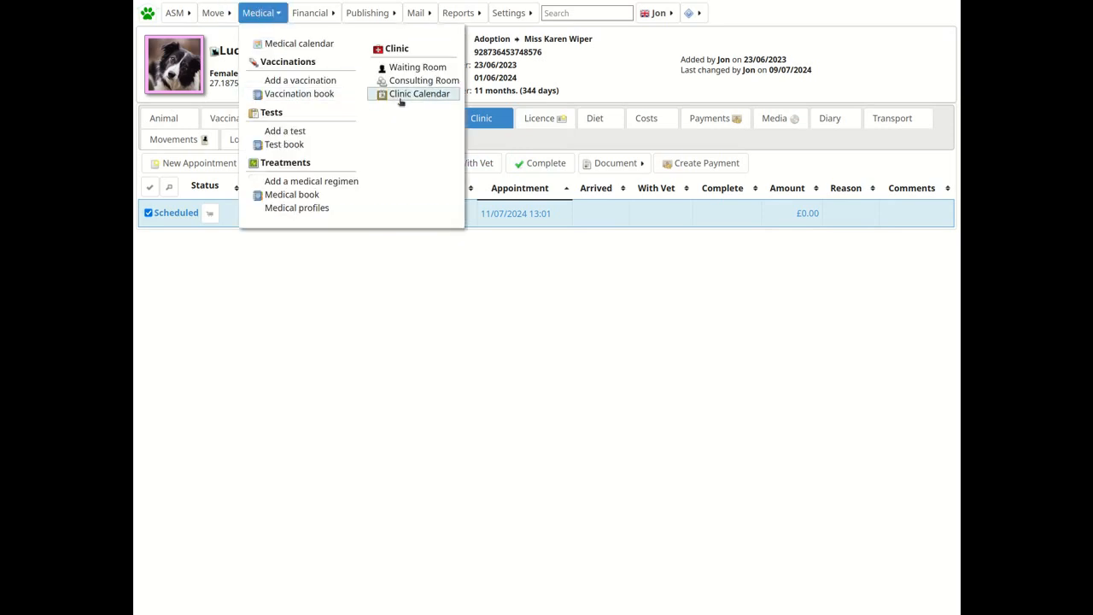
{"action": "left_click", "coordinate": [416, 94]}
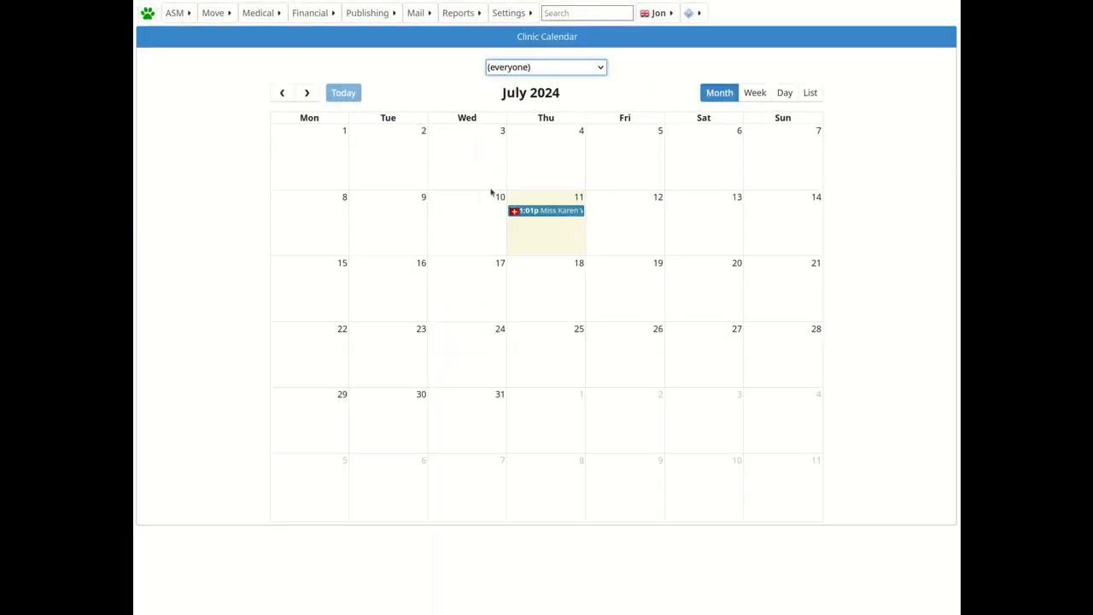
{"action": "left_click", "coordinate": [560, 212]}
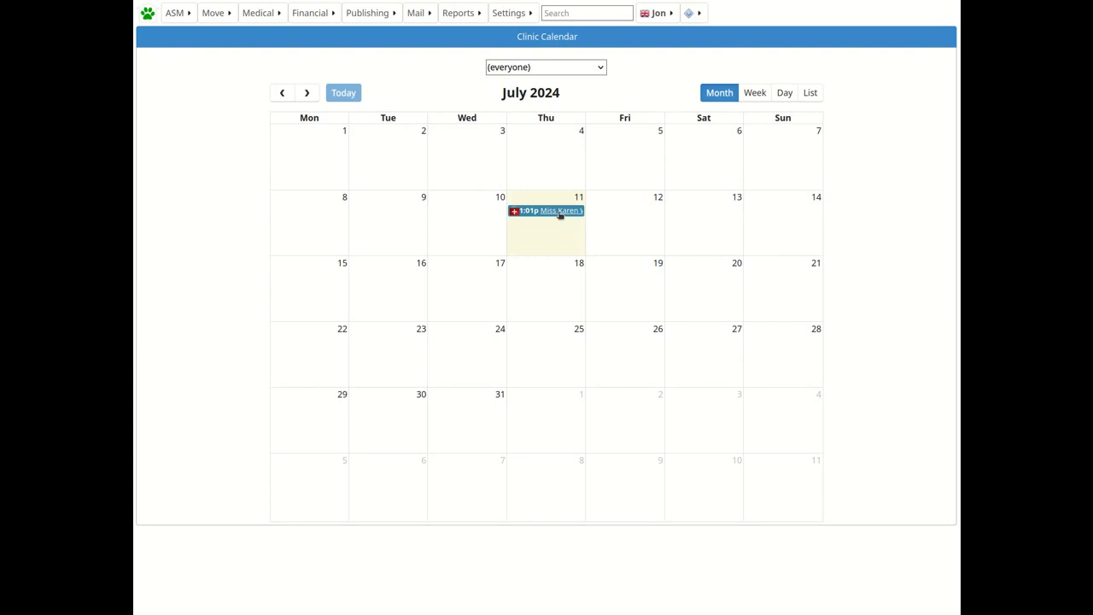
{"action": "left_click", "coordinate": [782, 92]}
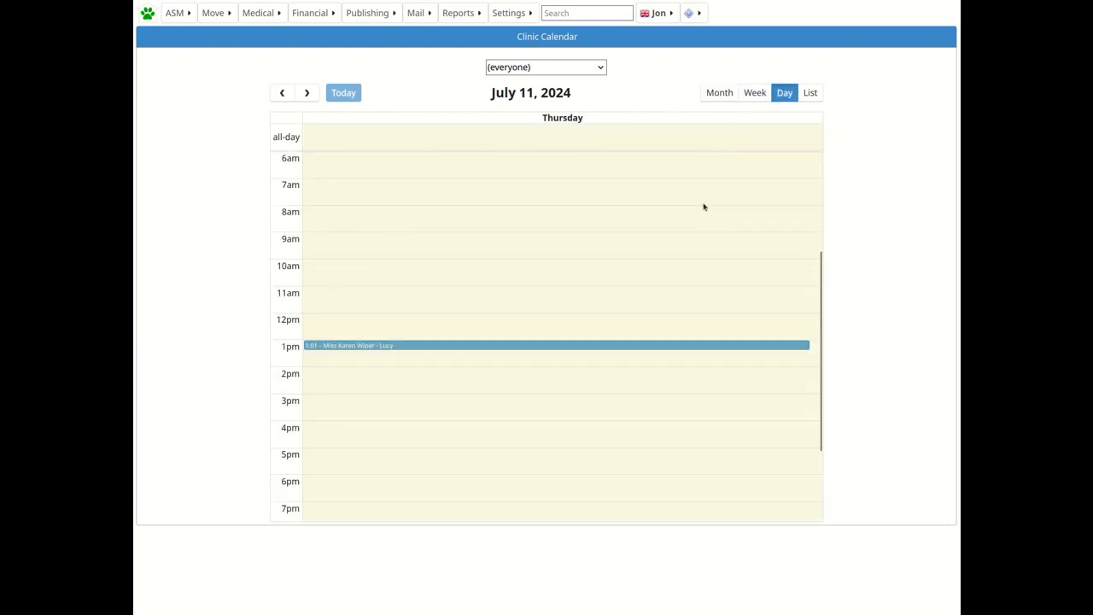
{"action": "left_click", "coordinate": [752, 92]}
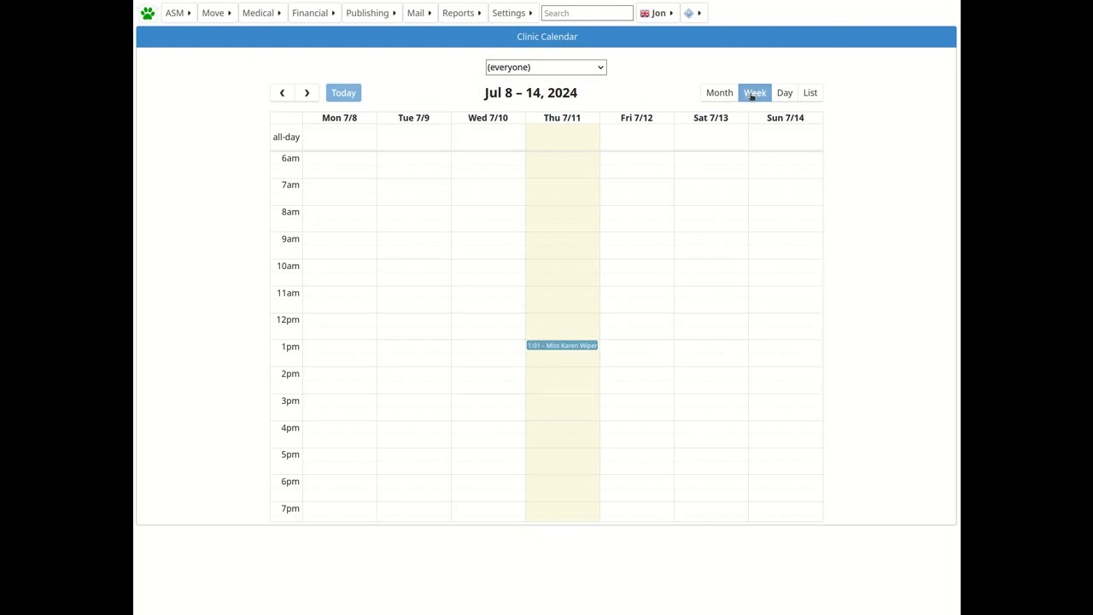
{"action": "left_click", "coordinate": [573, 346]}
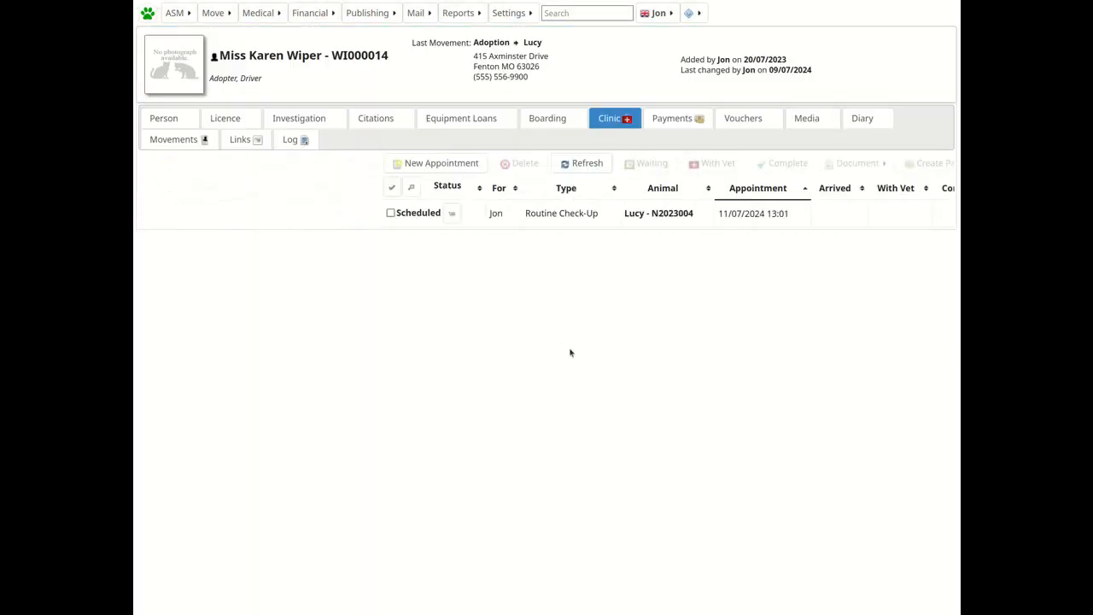
Open the waiting room and mark the Routine Check-Up appointment as Waiting.
{"action": "left_click", "coordinate": [147, 214]}
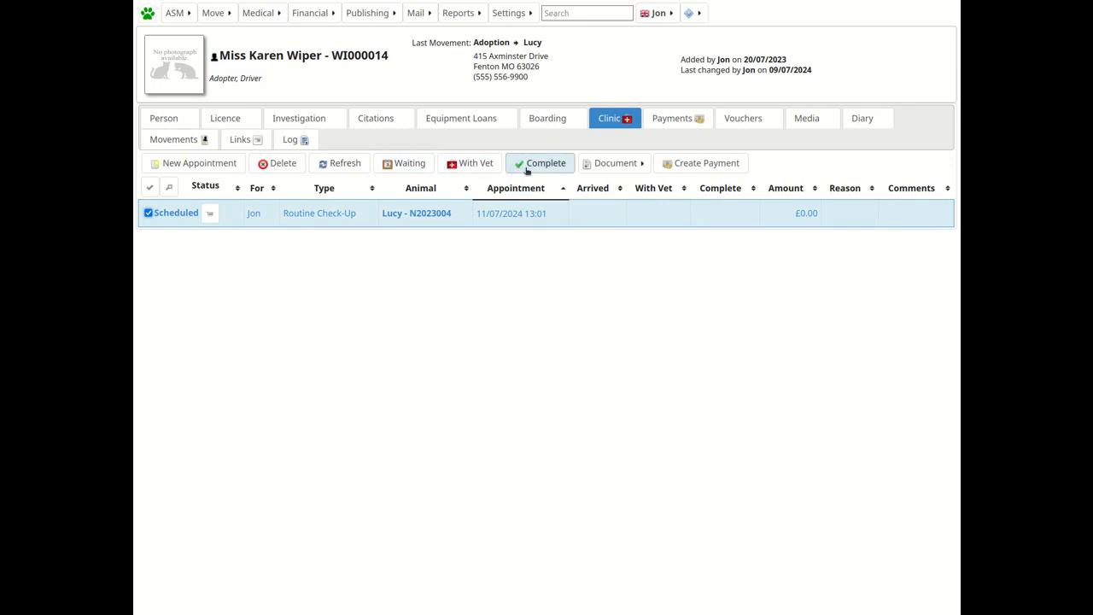
{"action": "left_click", "coordinate": [254, 14]}
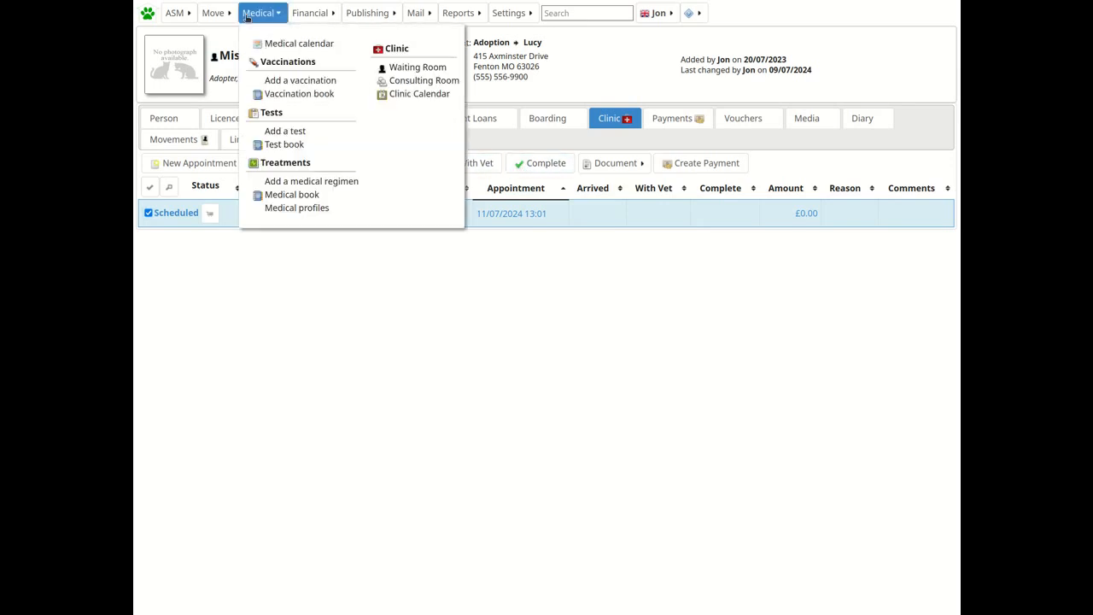
{"action": "left_click", "coordinate": [409, 70]}
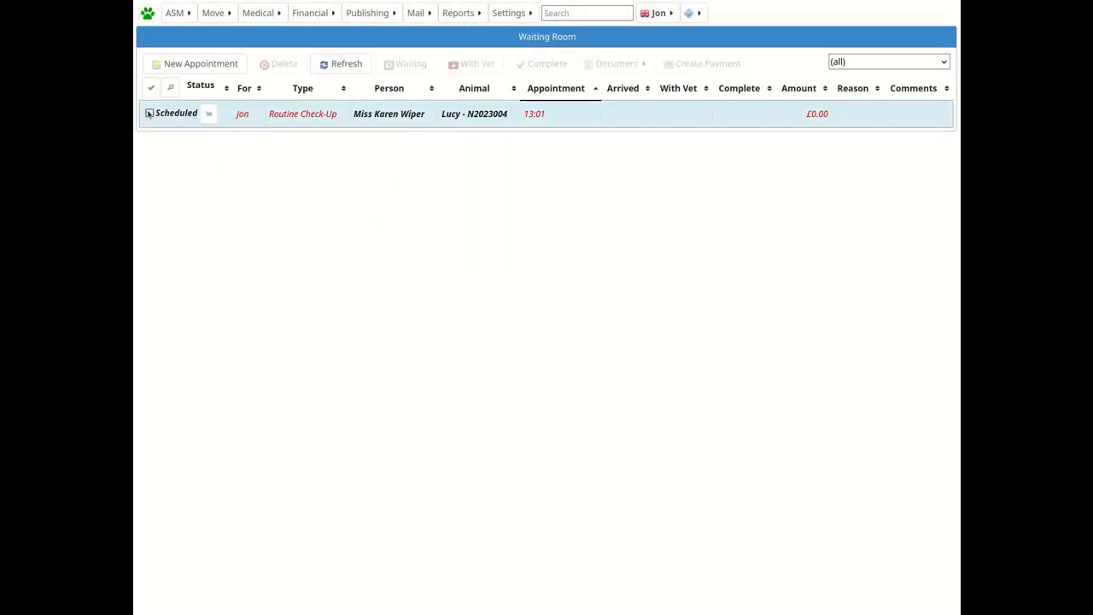
{"action": "left_click", "coordinate": [150, 113]}
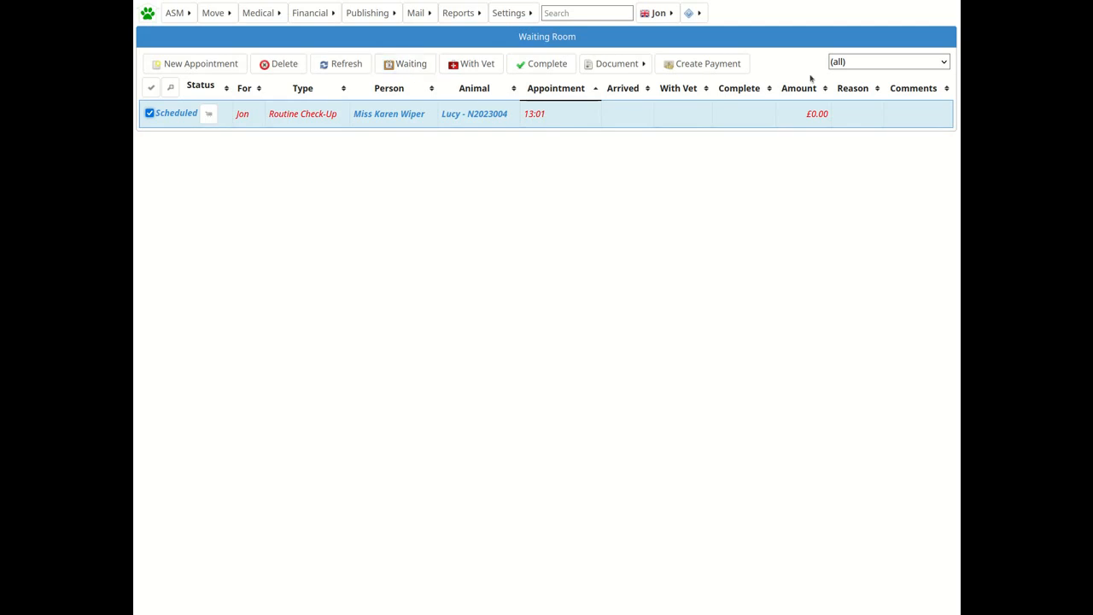
{"action": "left_click", "coordinate": [863, 65]}
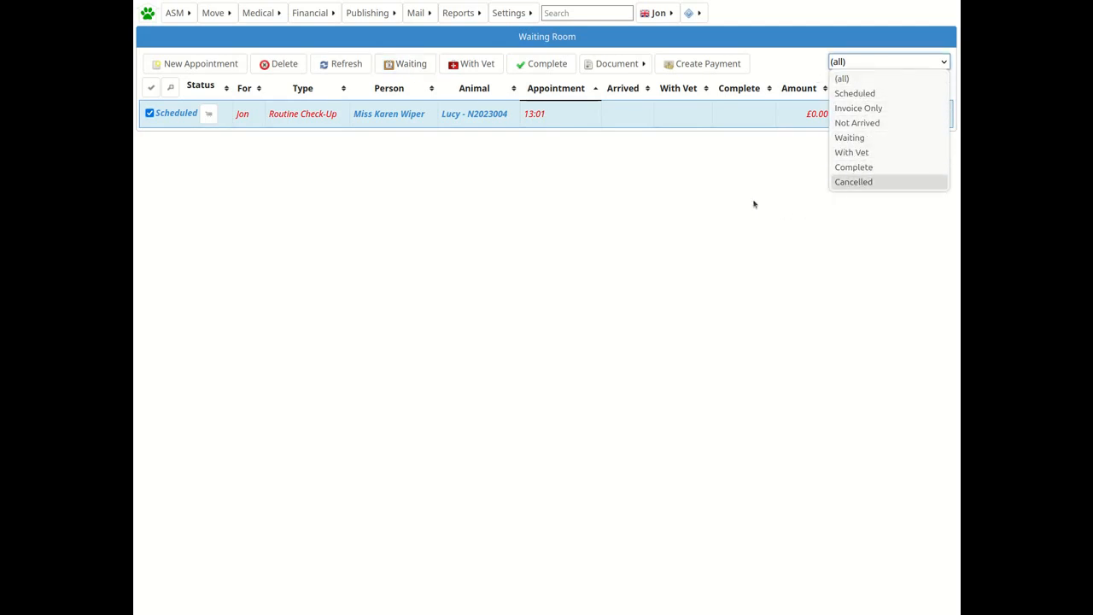
{"action": "left_click", "coordinate": [361, 82]}
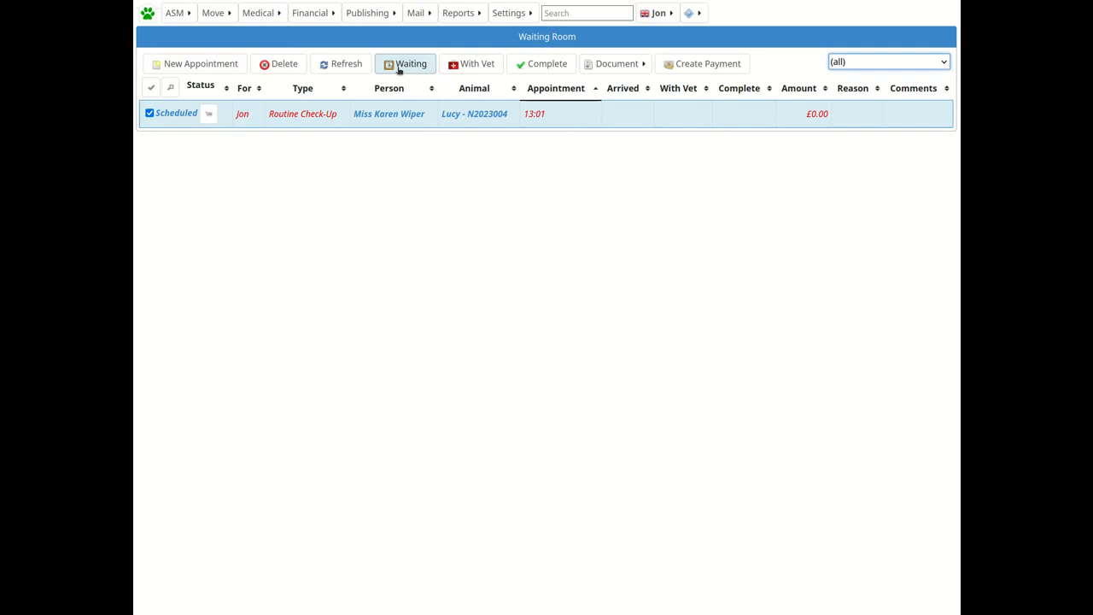
{"action": "left_click", "coordinate": [399, 69]}
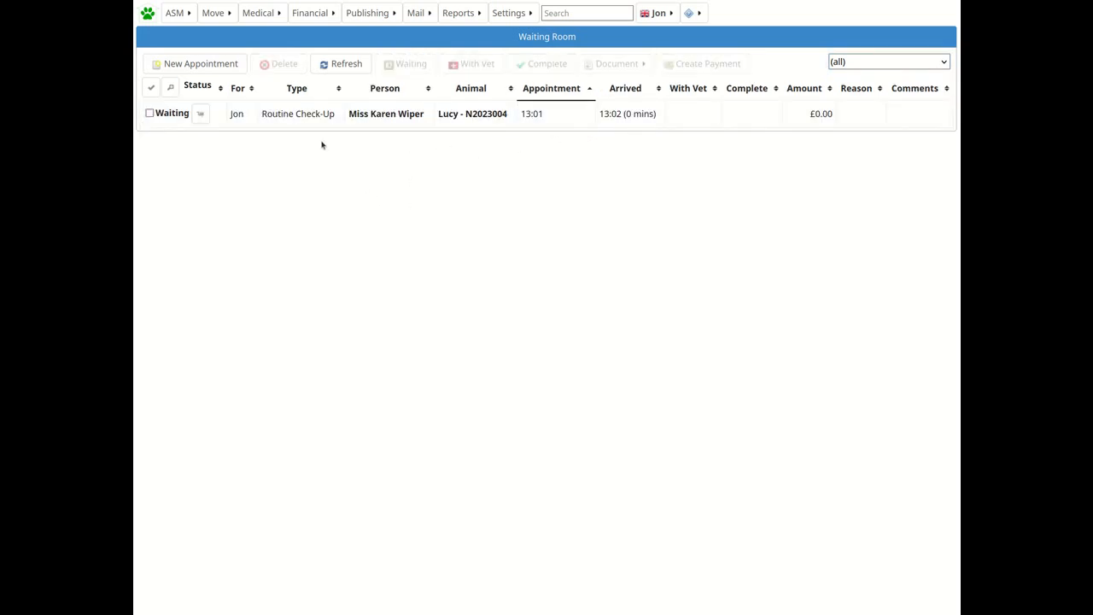
Move the appointment to With Vet, then mark it Complete.
{"action": "left_click", "coordinate": [150, 113]}
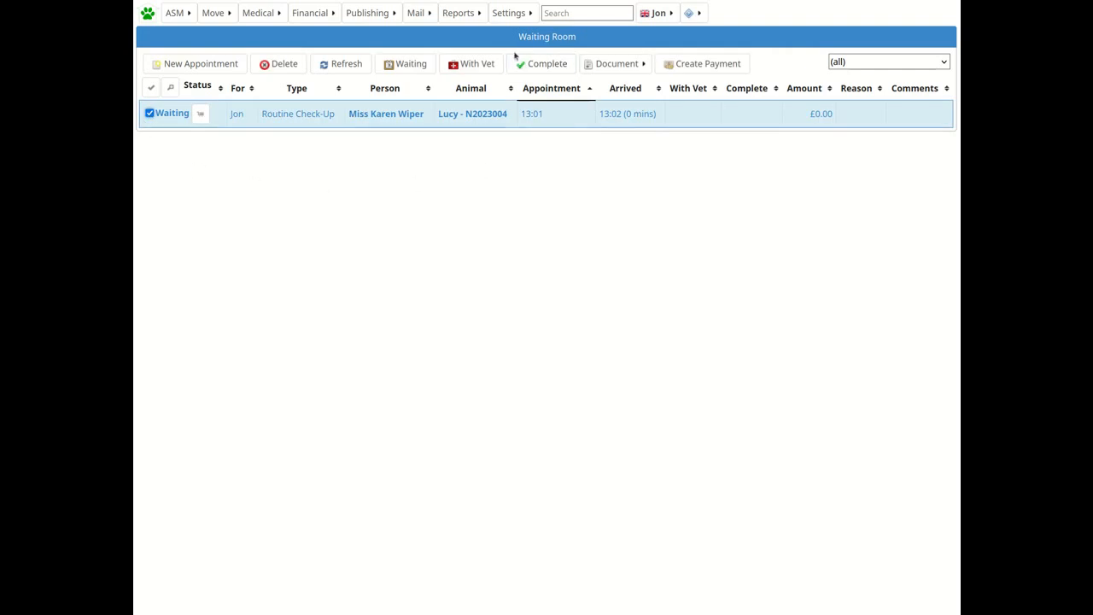
{"action": "left_click", "coordinate": [486, 64]}
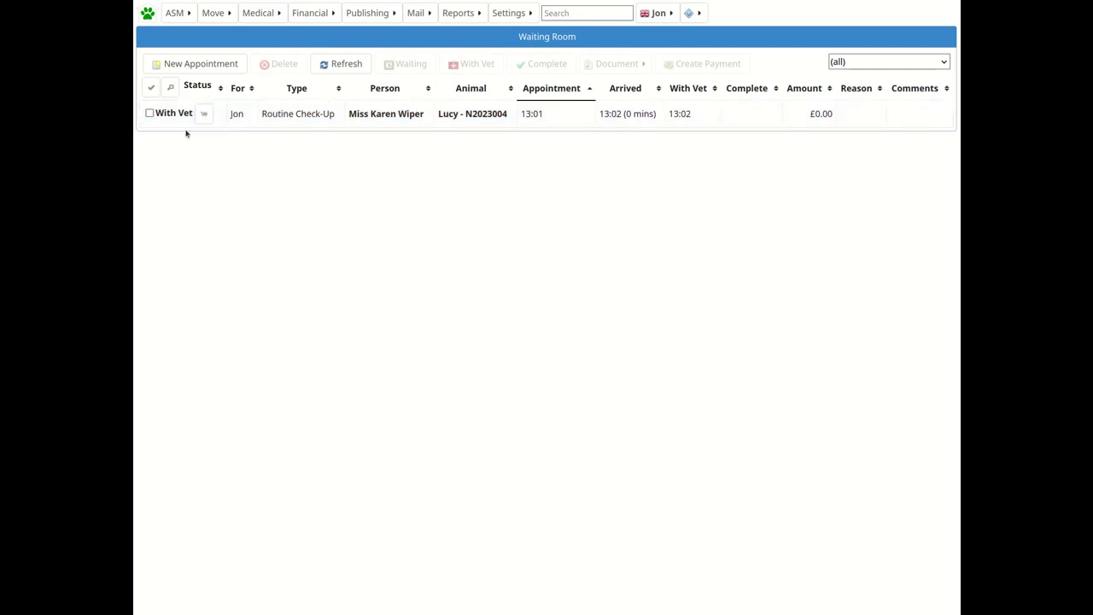
{"action": "left_click", "coordinate": [149, 114]}
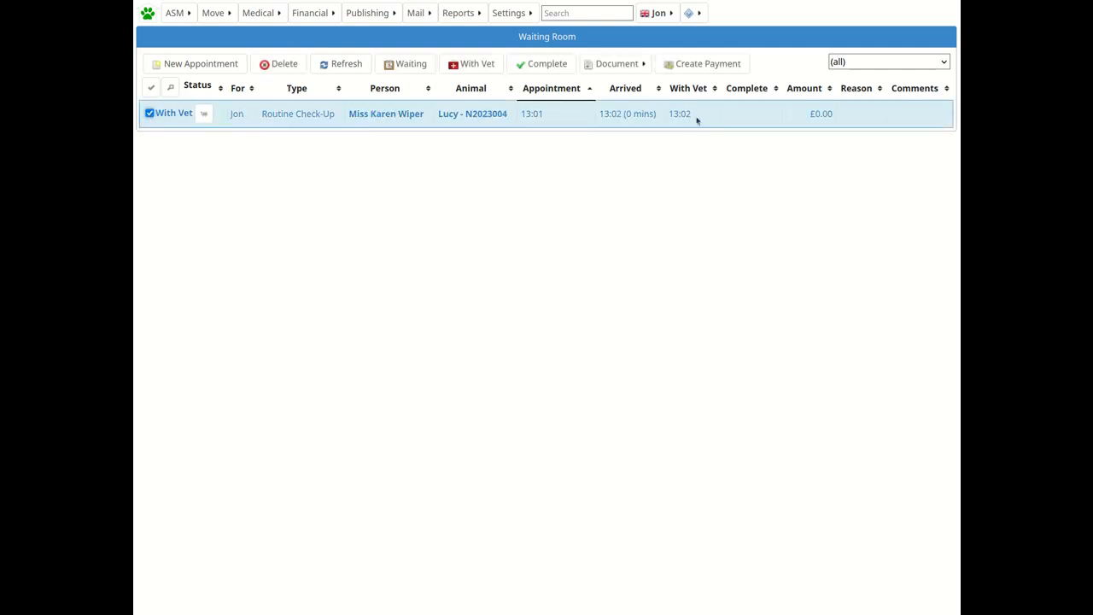
{"action": "left_click", "coordinate": [544, 68]}
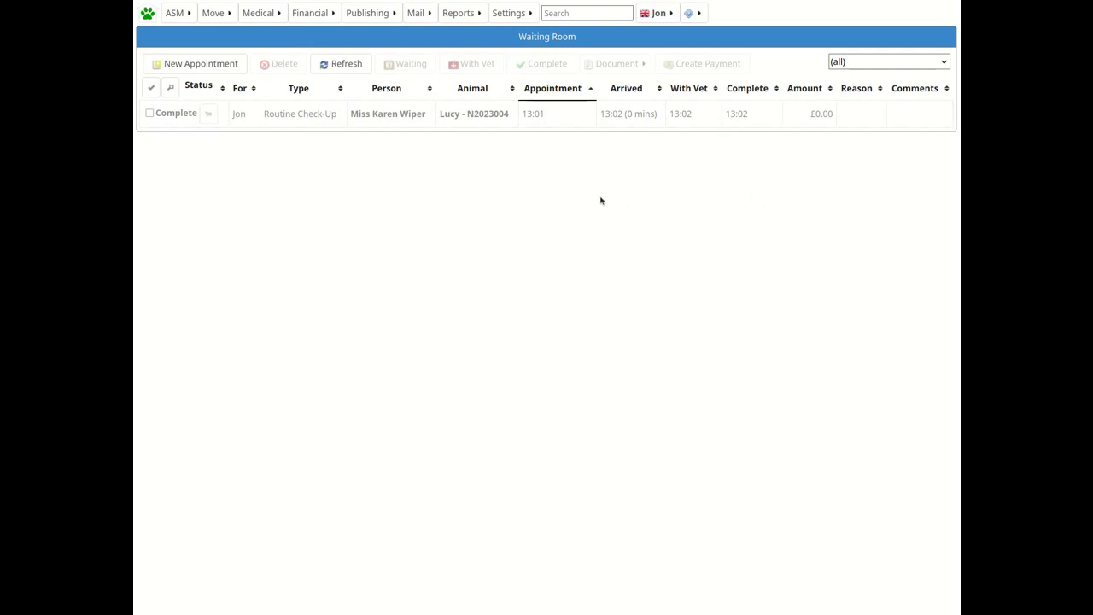
Open the appointment's invoice and add a Check up item for £30.00.
{"action": "left_click", "coordinate": [208, 117]}
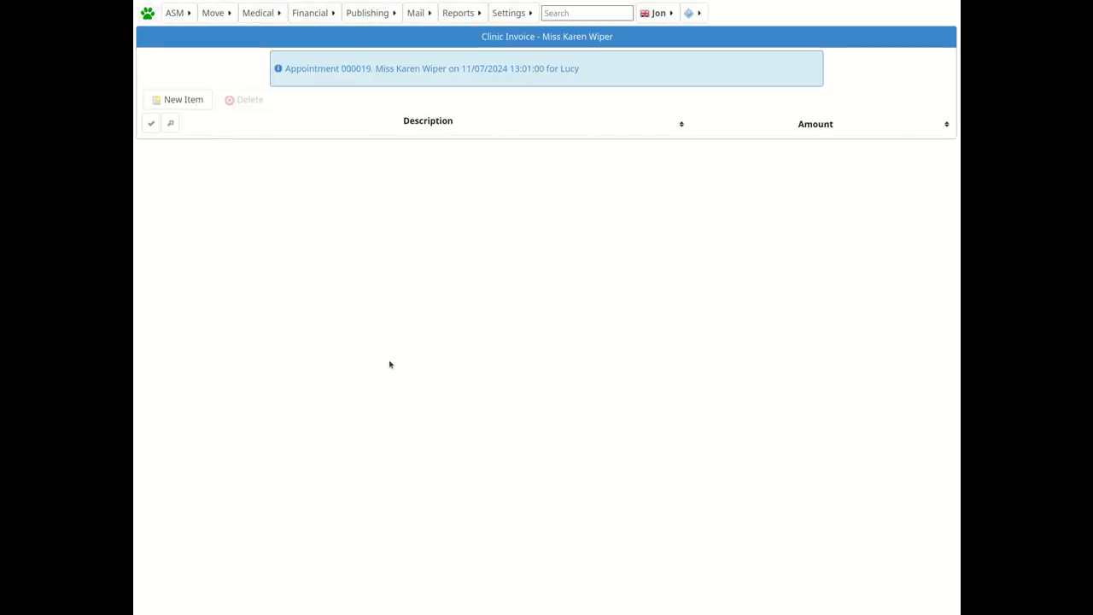
{"action": "left_click", "coordinate": [182, 104]}
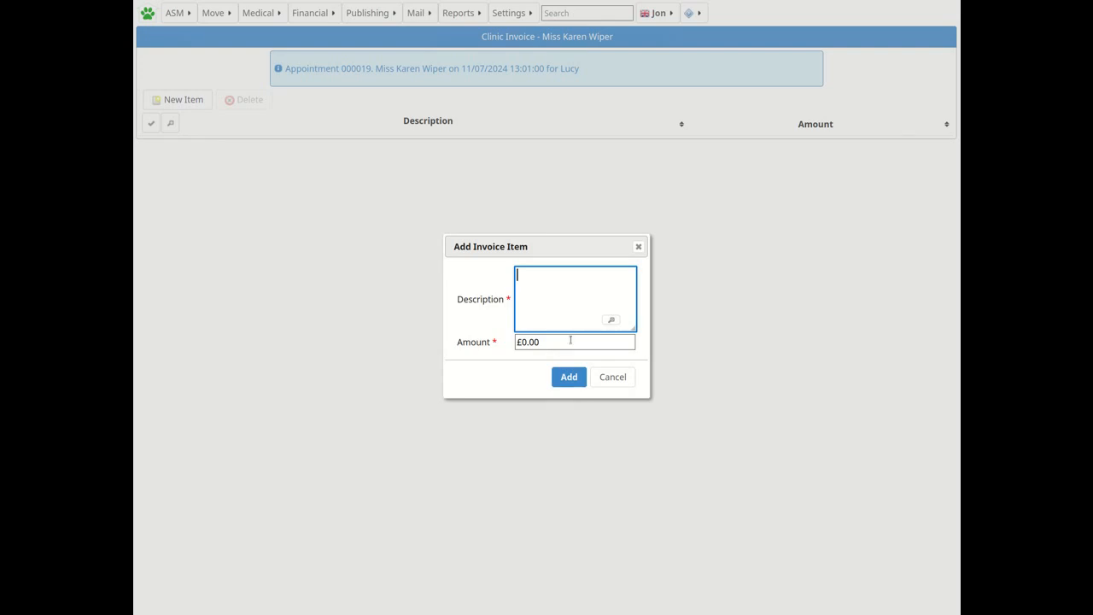
{"action": "type", "text": "Check up"}
{"action": "left_click", "coordinate": [518, 342]}
{"action": "type", "text": "3"}
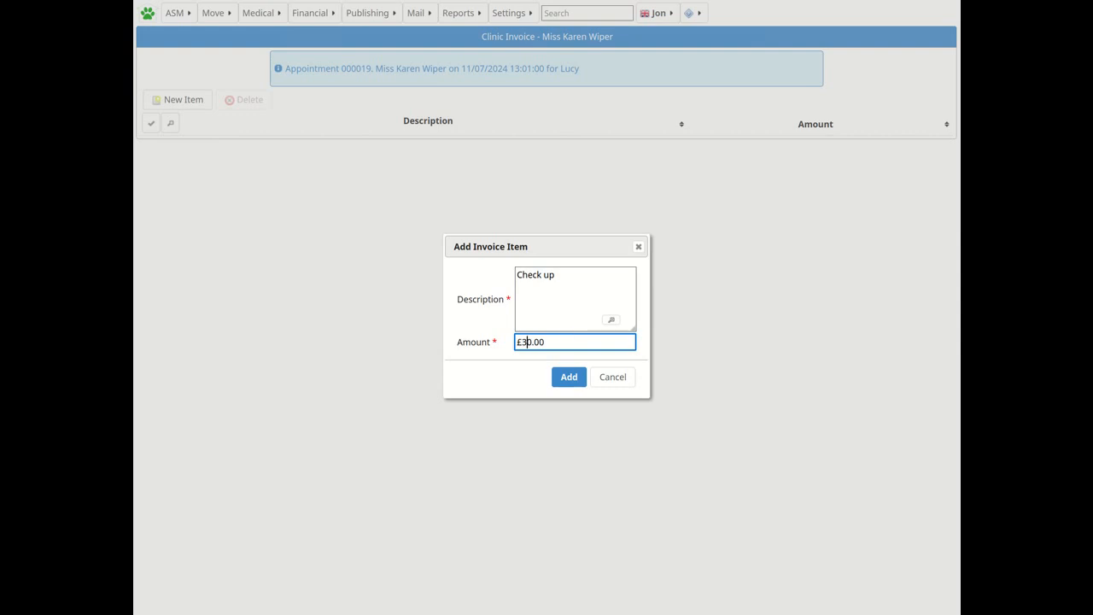
{"action": "left_click", "coordinate": [570, 383]}
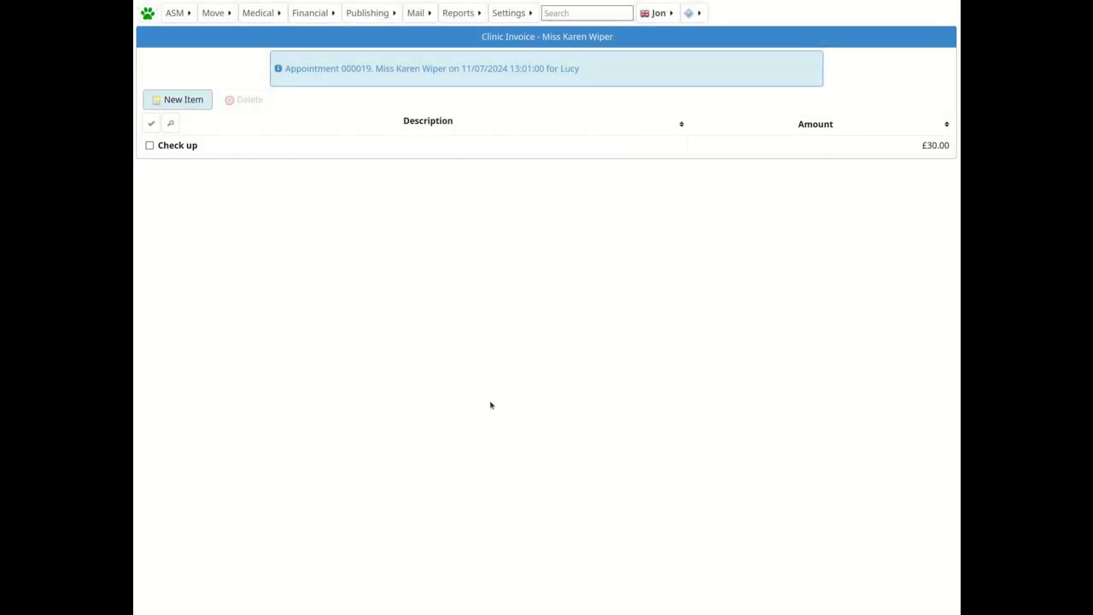
Add a second invoice item, Clip Nails, for £10.00.
{"action": "left_click", "coordinate": [185, 101]}
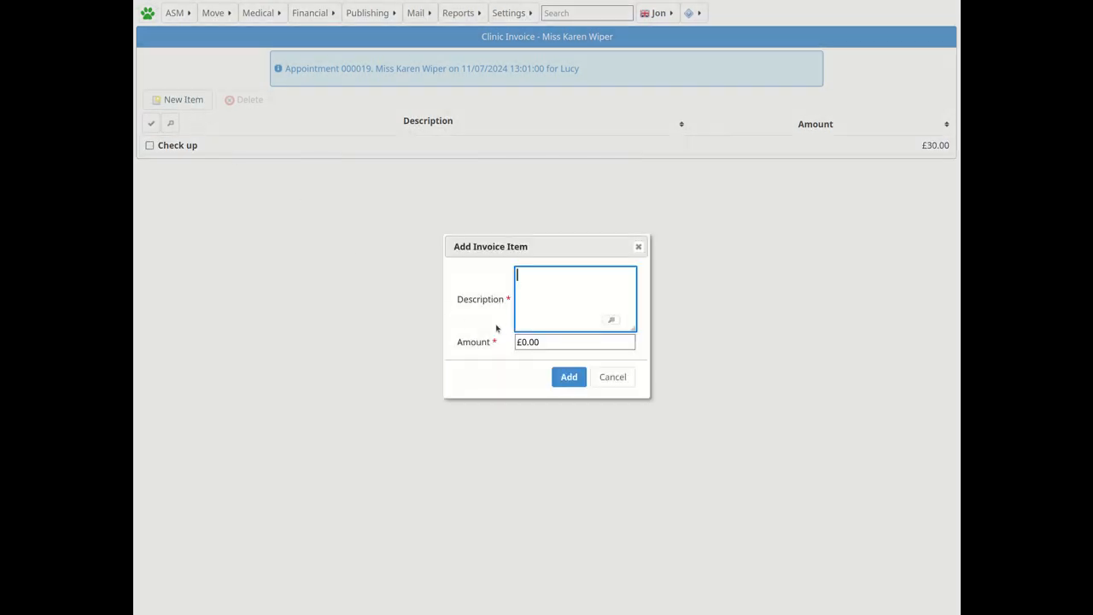
{"action": "type", "text": "Clip Nails"}
{"action": "left_click", "coordinate": [518, 341]}
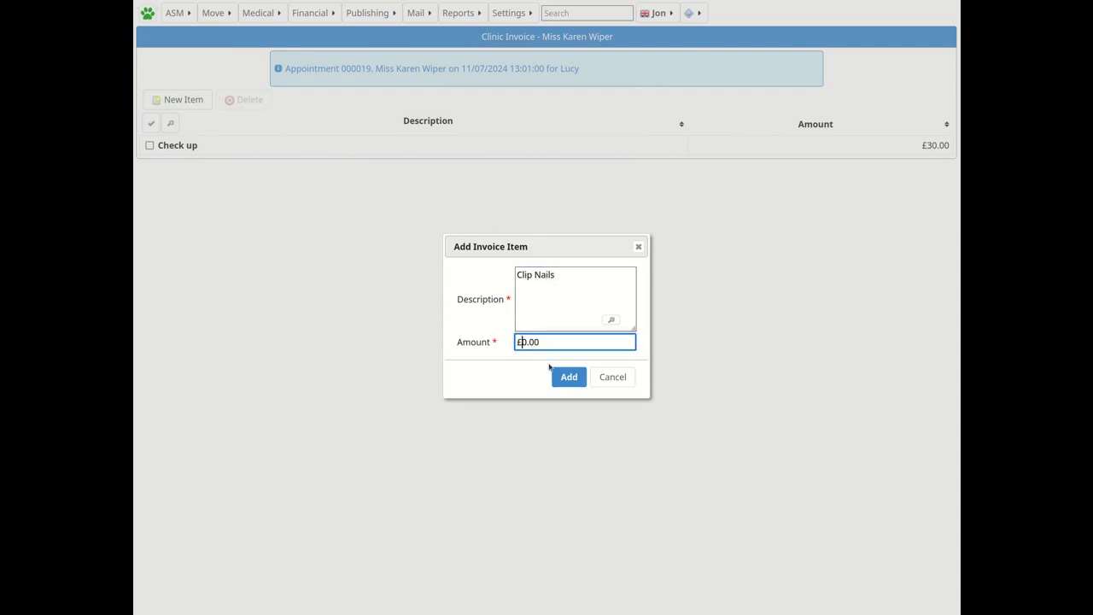
{"action": "type", "text": "1"}
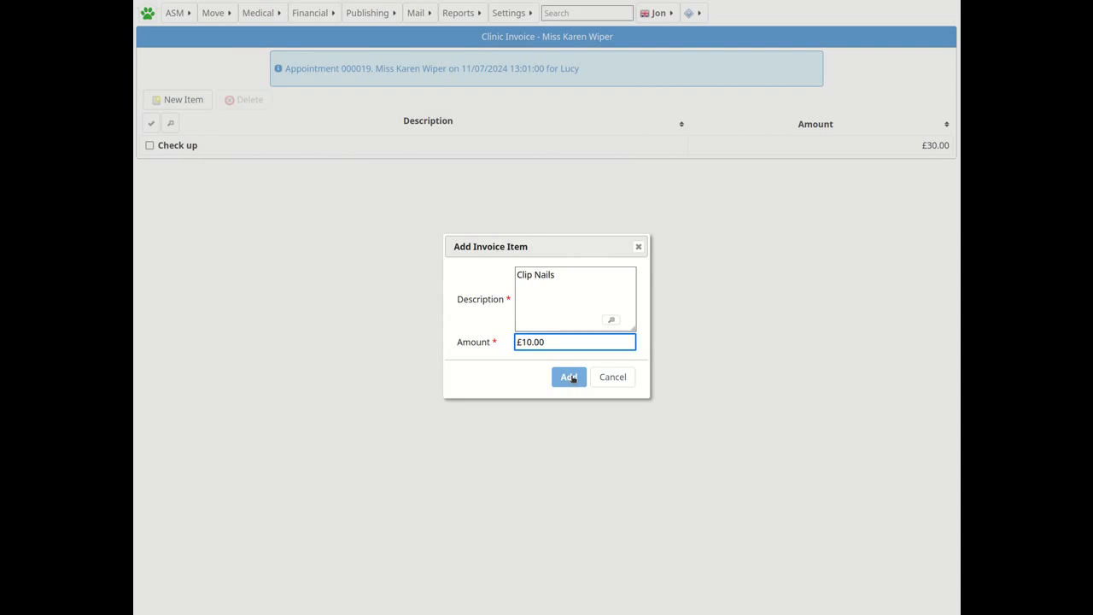
{"action": "left_click", "coordinate": [570, 378]}
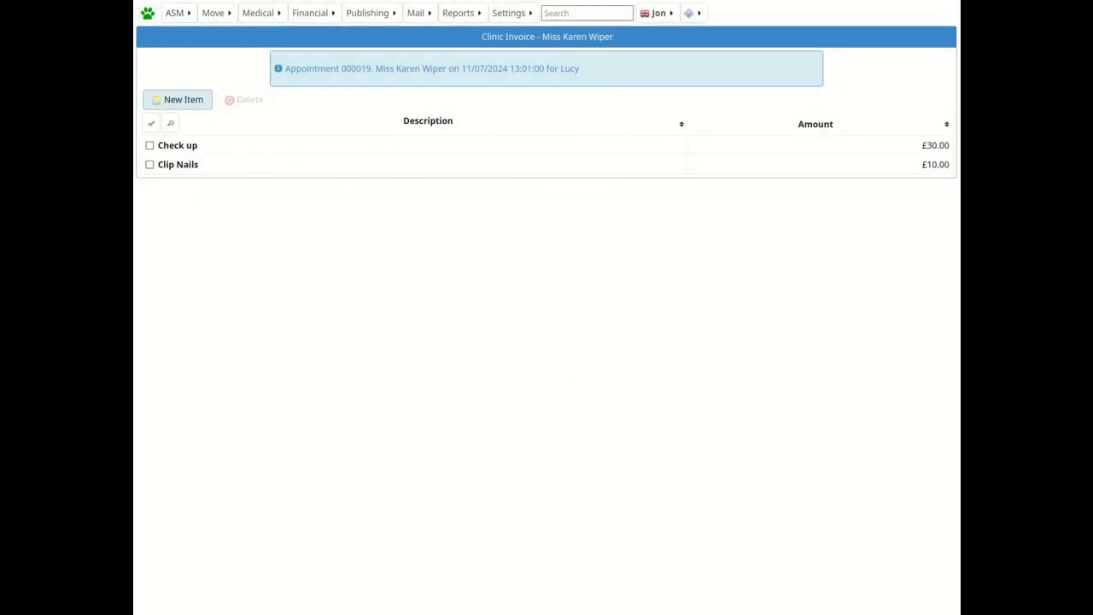
Return to the waiting room, select the appointment and generate a document from the clinic_invoice.html template.
{"action": "left_click", "coordinate": [148, 1]}
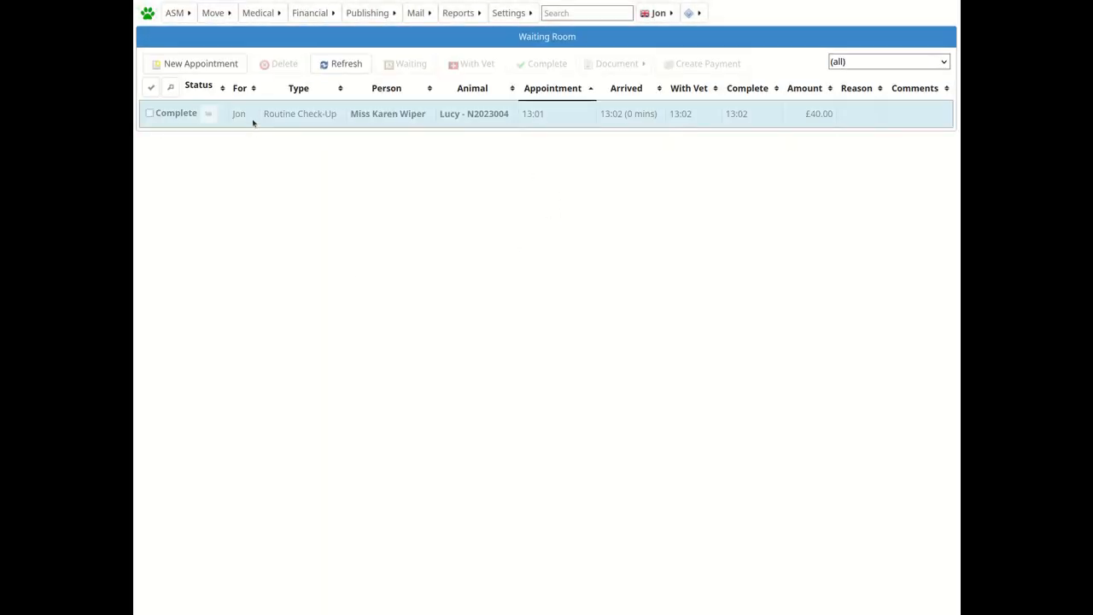
{"action": "left_click", "coordinate": [149, 114]}
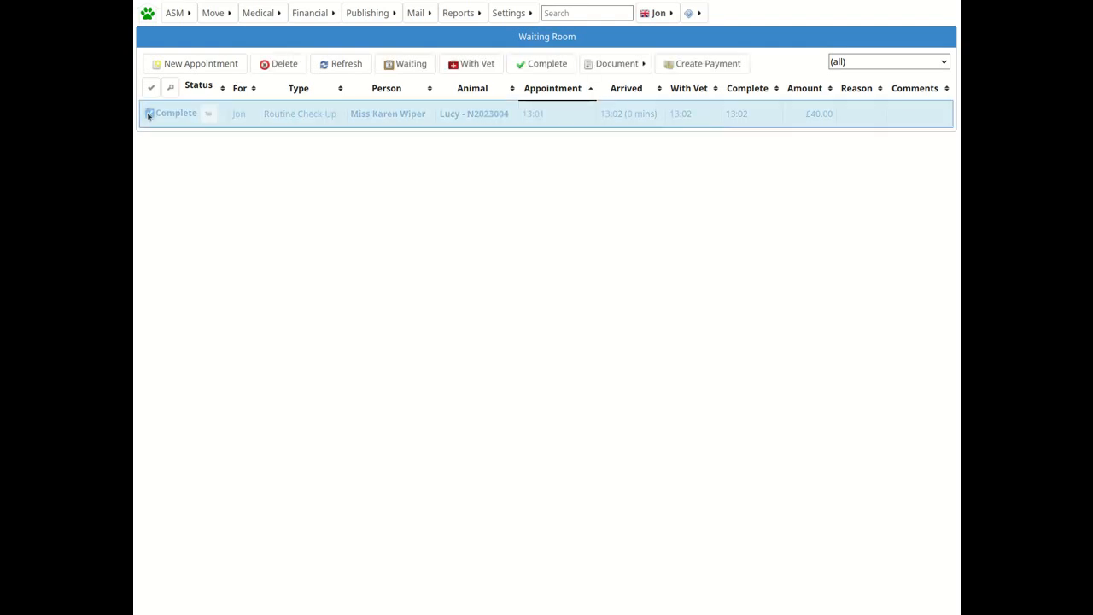
{"action": "left_click", "coordinate": [637, 65]}
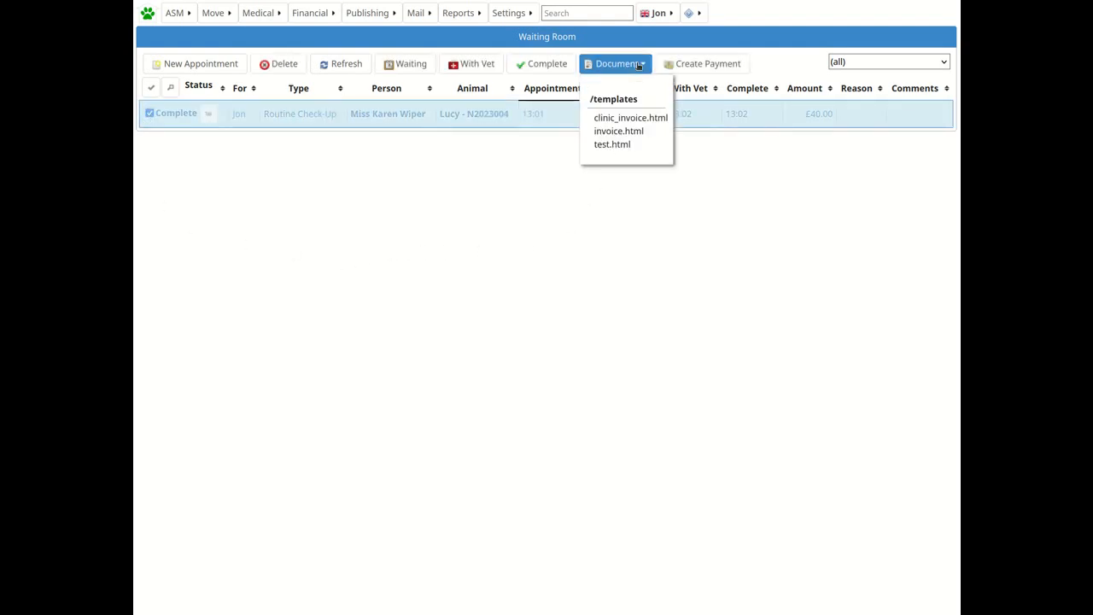
{"action": "left_click", "coordinate": [632, 122]}
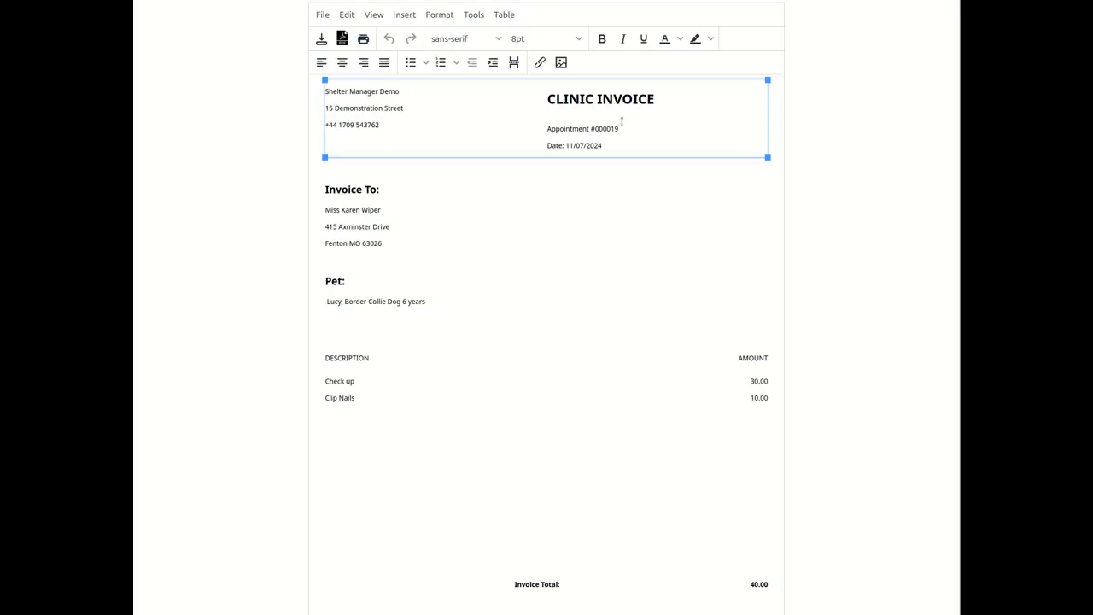
Save the generated clinic invoice document and select it among the owner's media.
{"action": "left_click", "coordinate": [312, 191]}
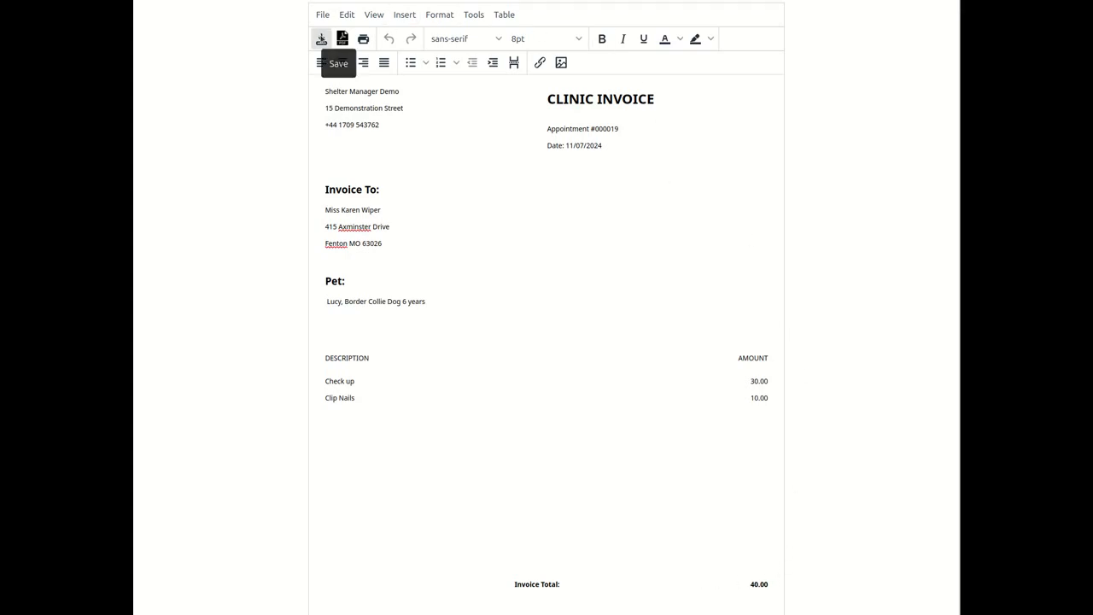
{"action": "left_click", "coordinate": [321, 39]}
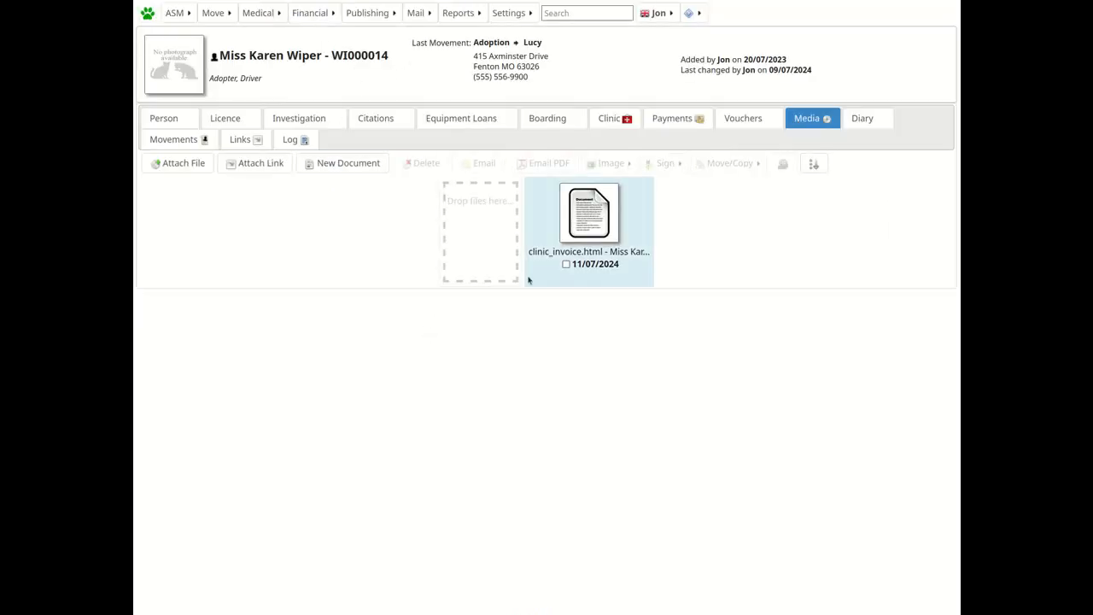
{"action": "left_click", "coordinate": [565, 263]}
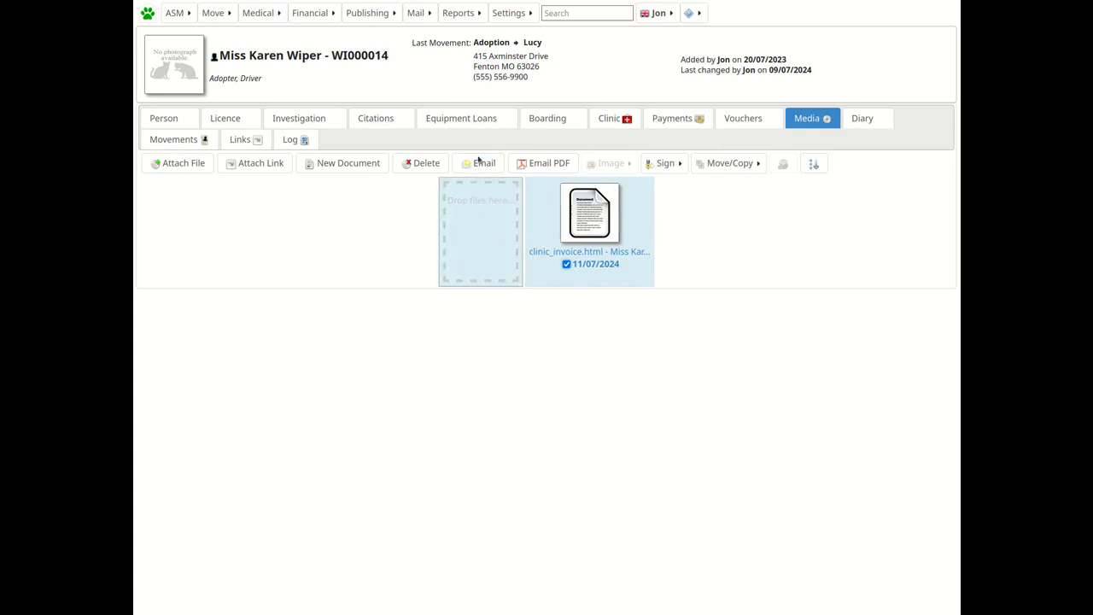
Open the system settings menu.
{"action": "left_click", "coordinate": [504, 14]}
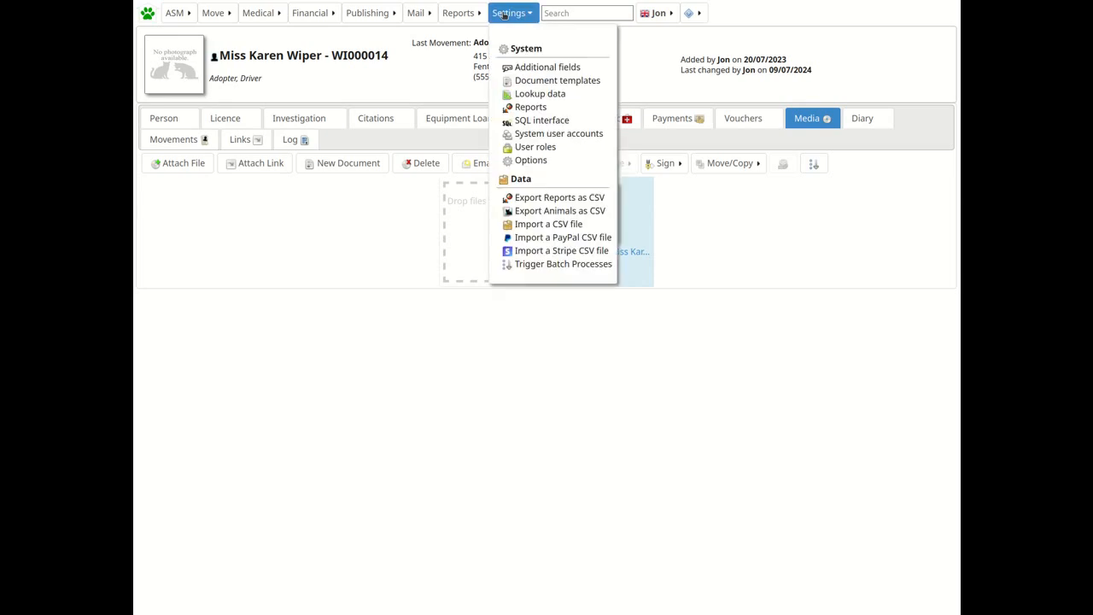